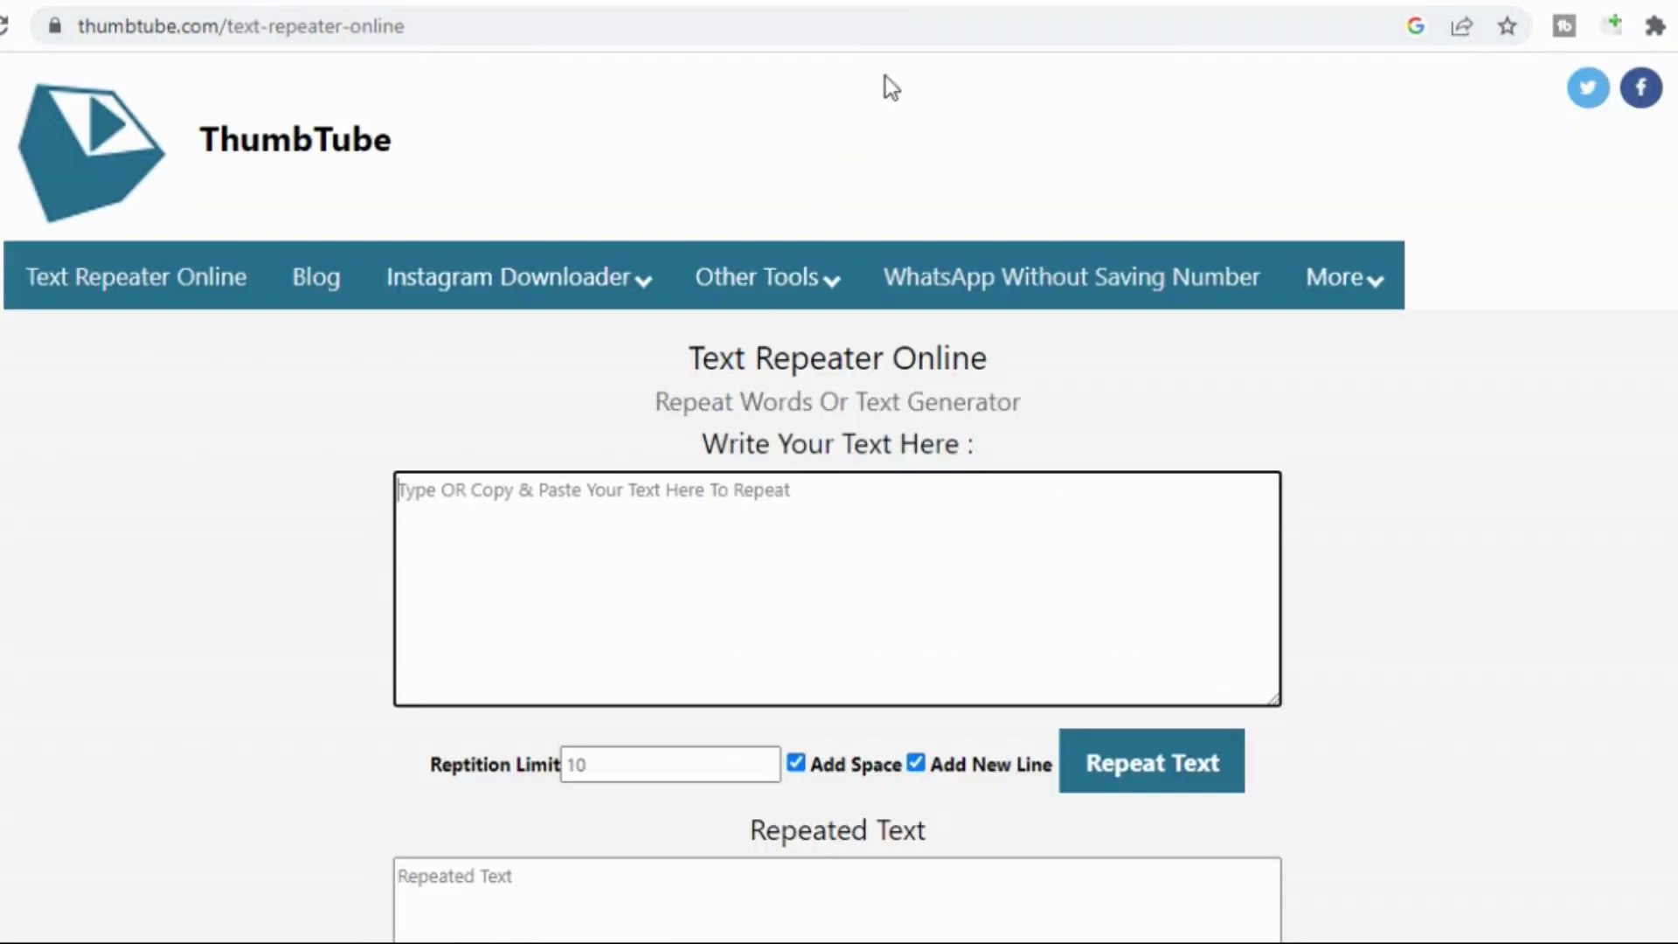
# Step: Search Google for Bitly in a new browser tab and open the bitly.com website from the results
pyautogui.hotkey('ctrl', 't')
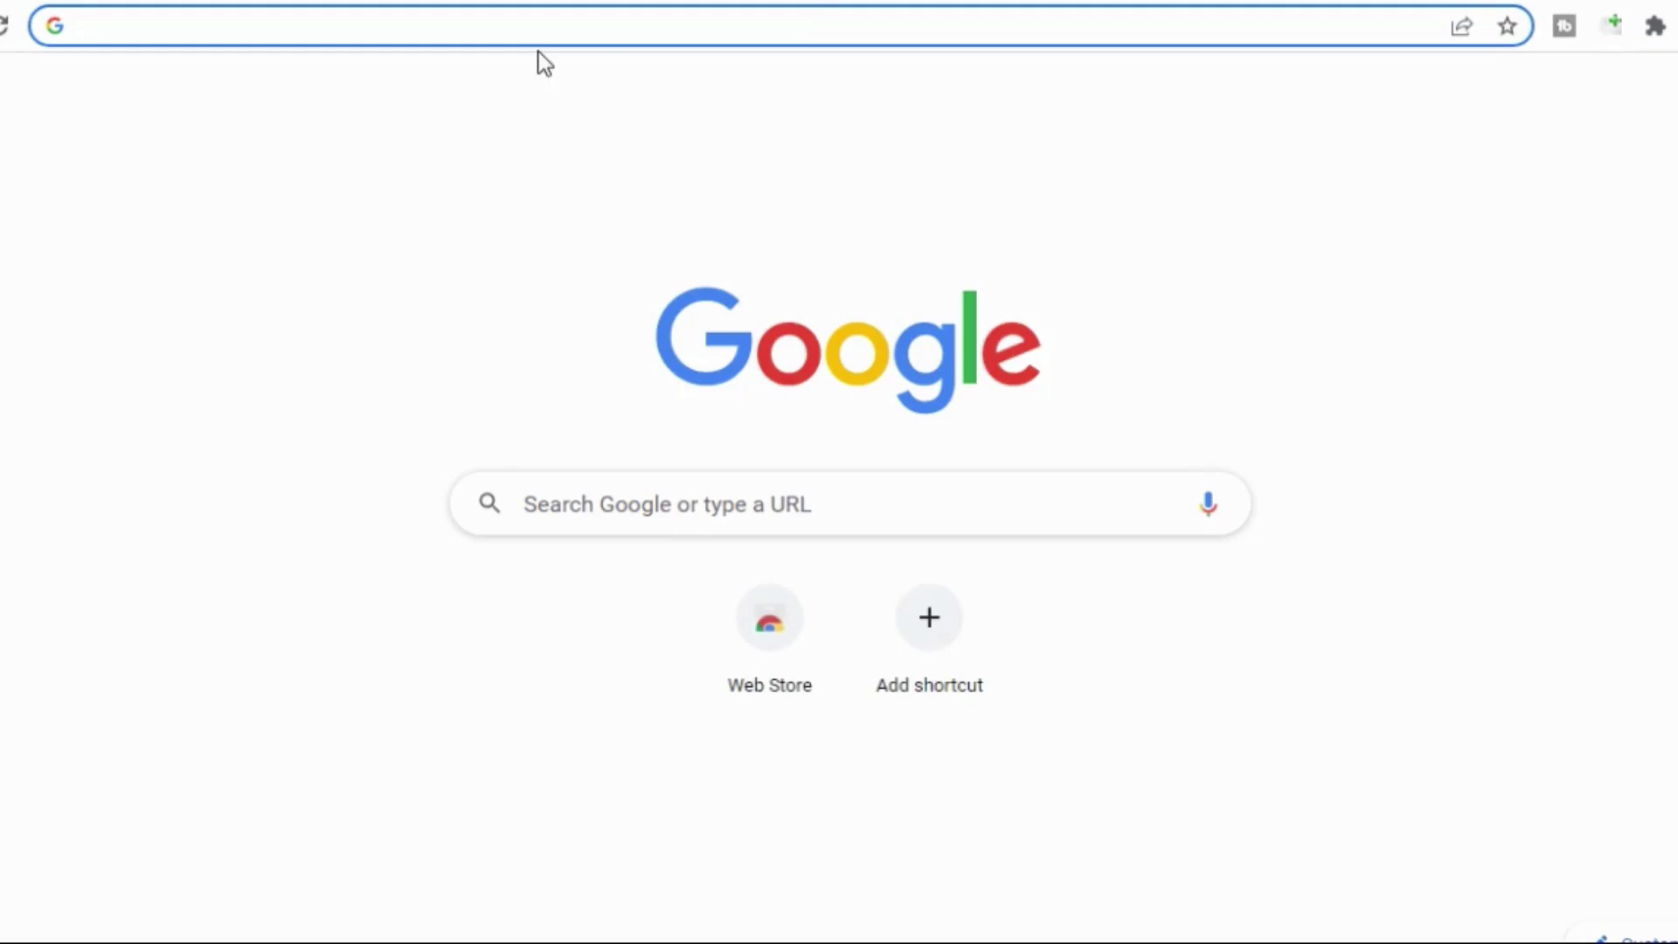
pyautogui.click(604, 500)
pyautogui.write('b')
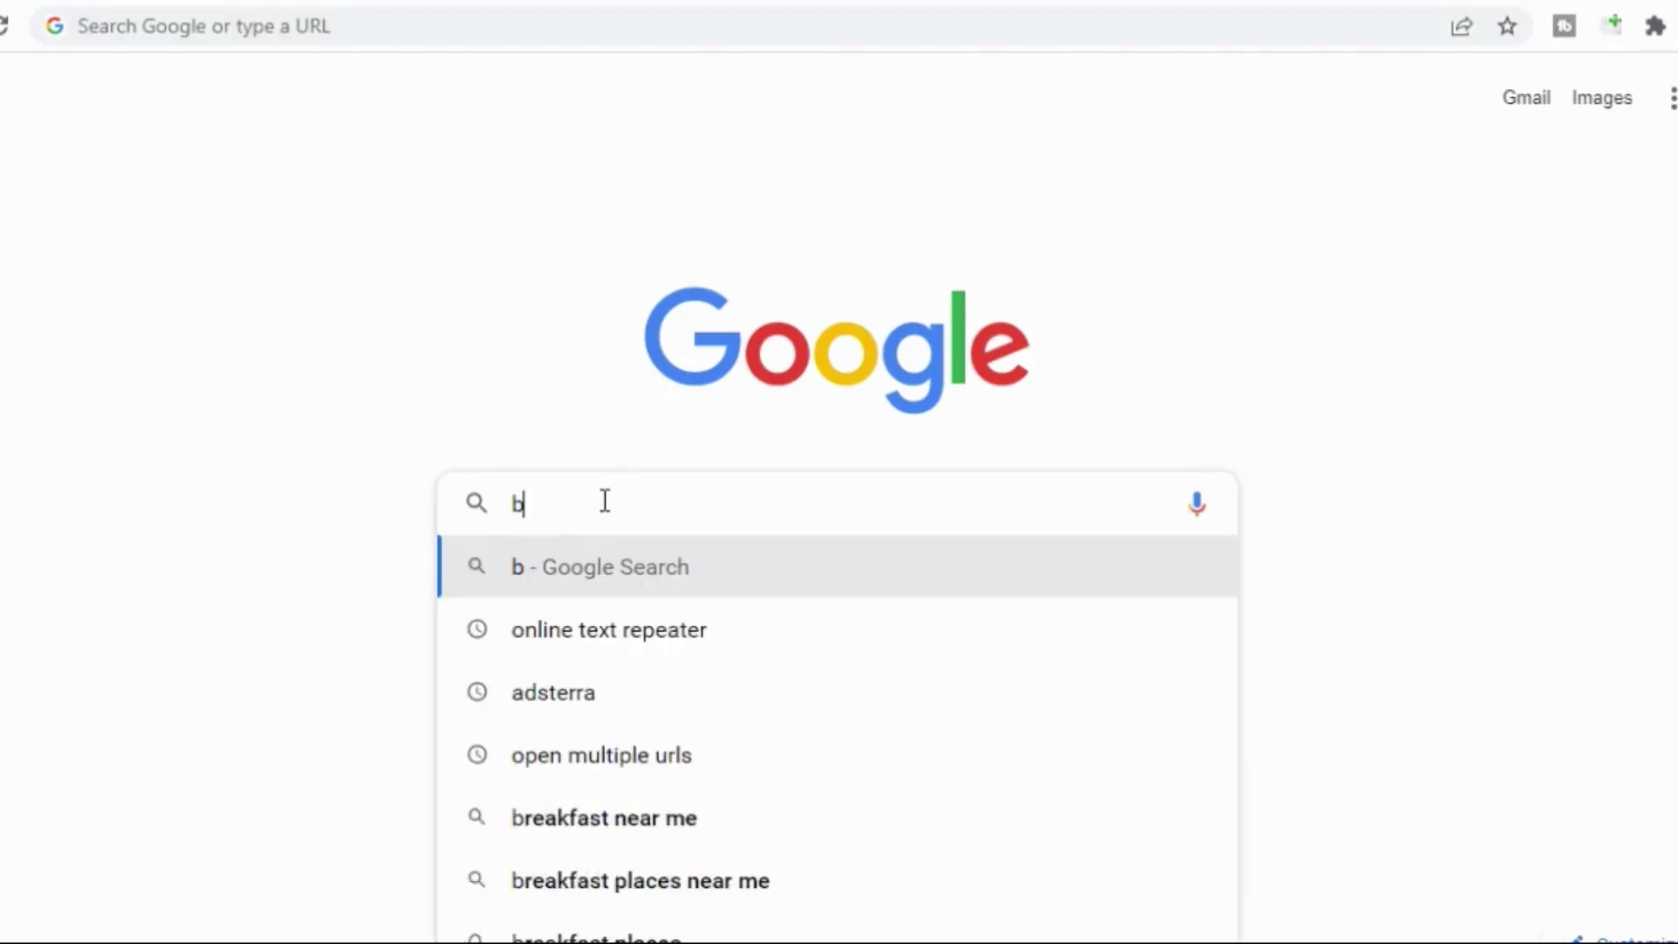
pyautogui.write('itley')
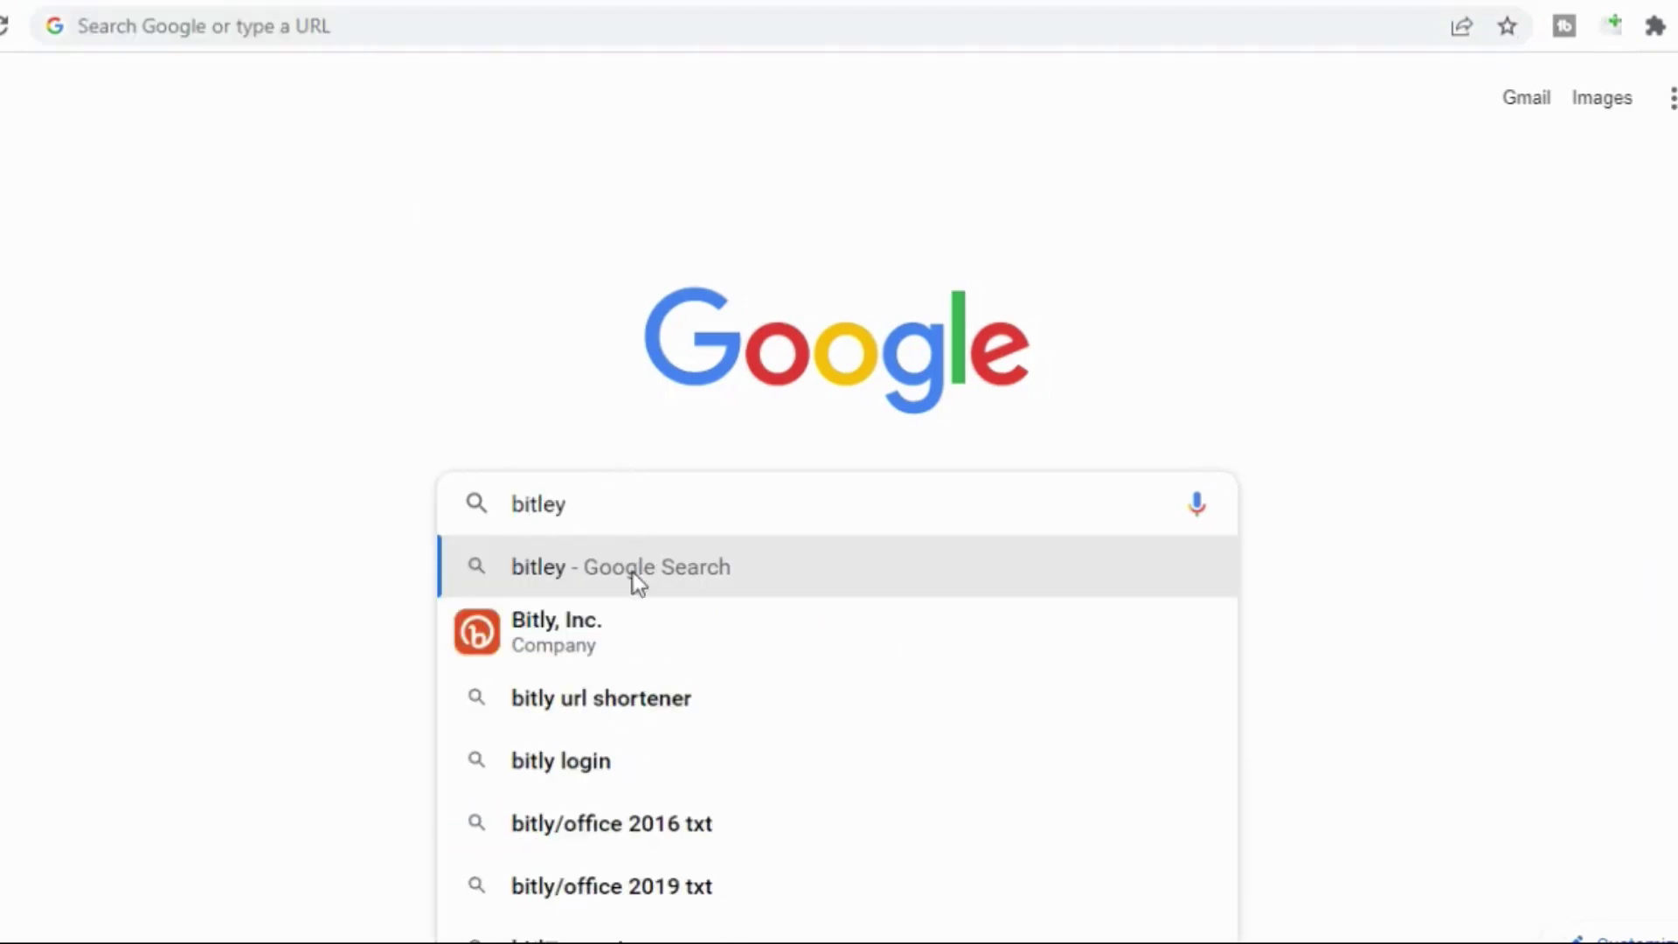
pyautogui.click(625, 629)
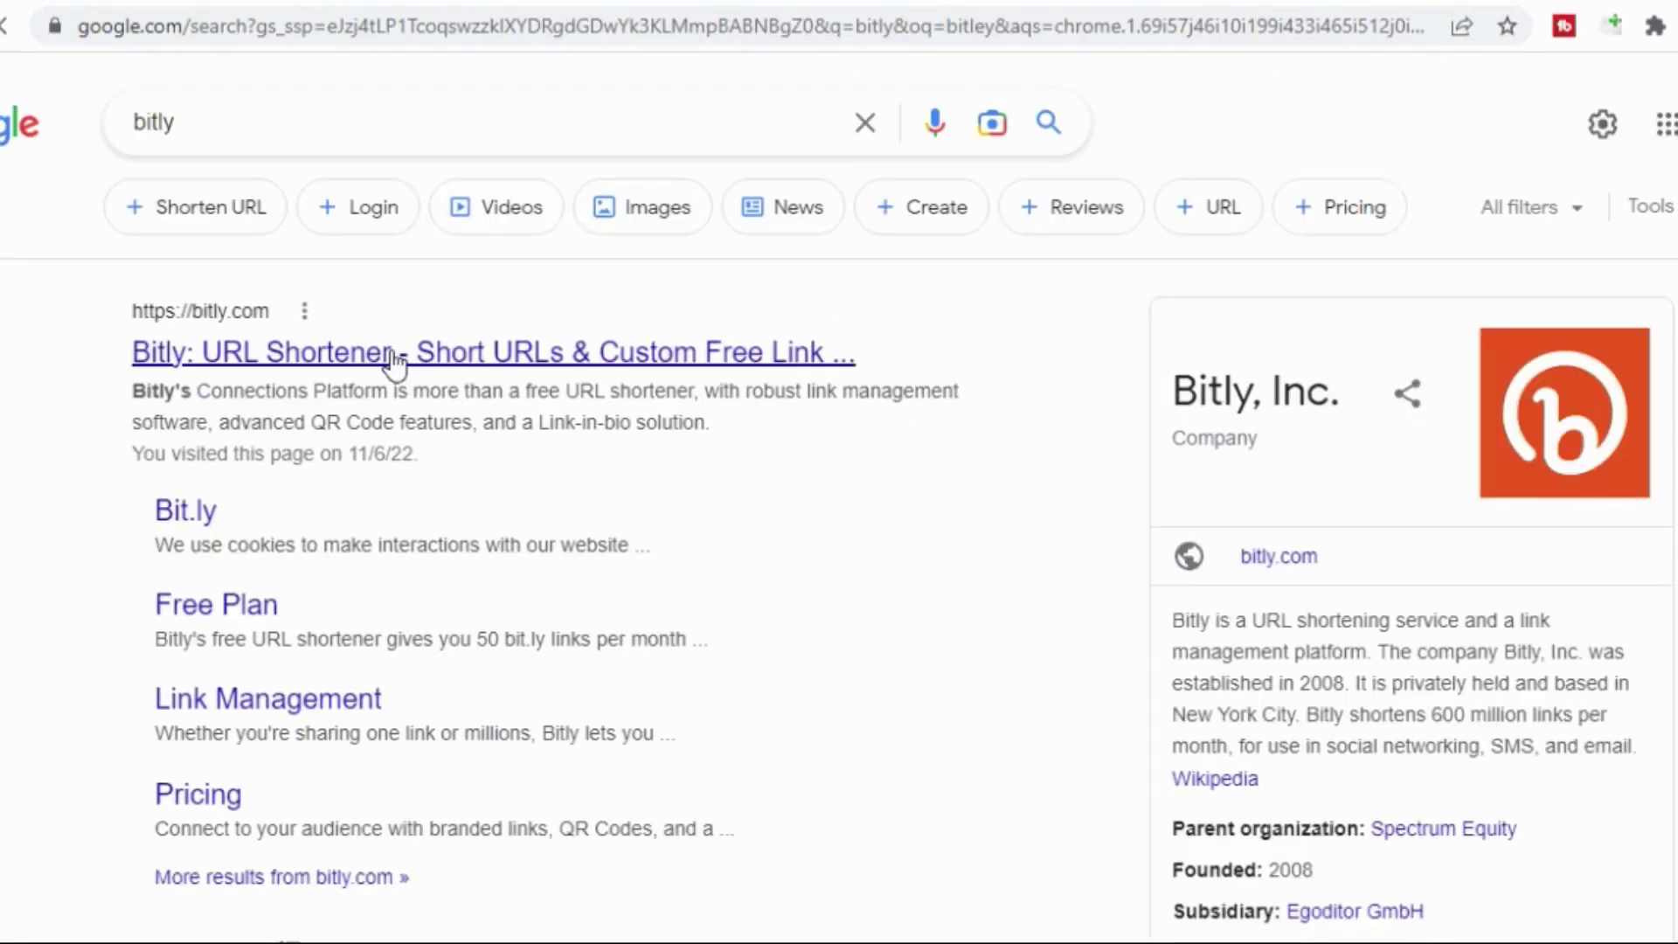
pyautogui.click(392, 353)
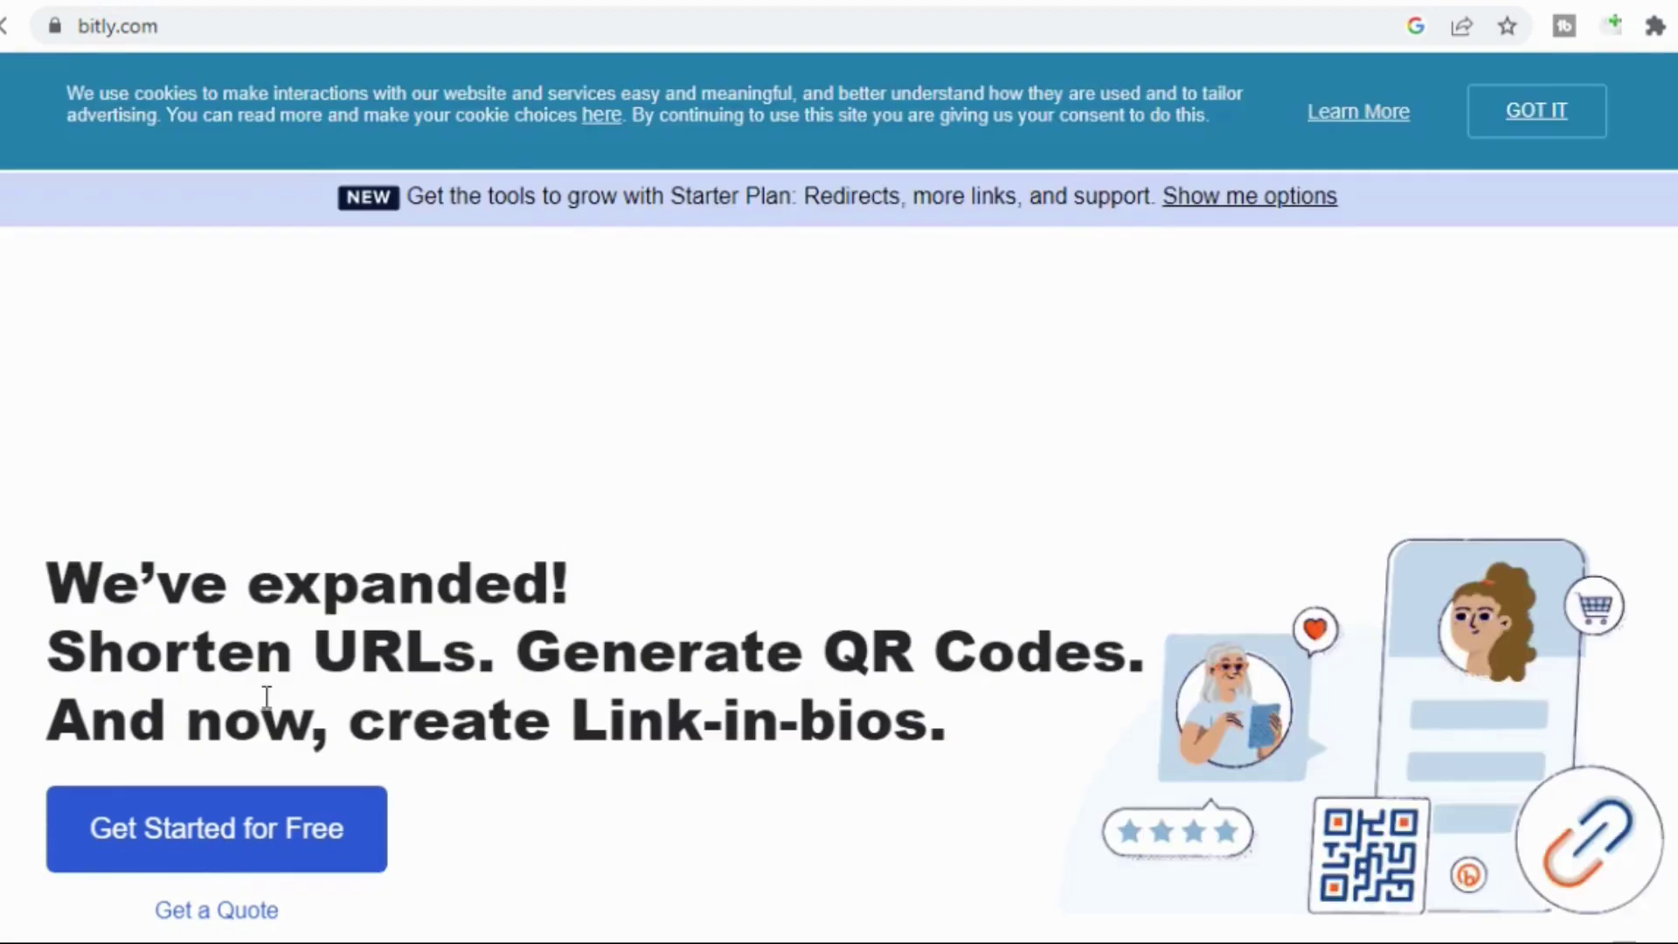
# Step: Start Bitly's free $0/month plan and sign up with the first listed Google account
pyautogui.click(217, 852)
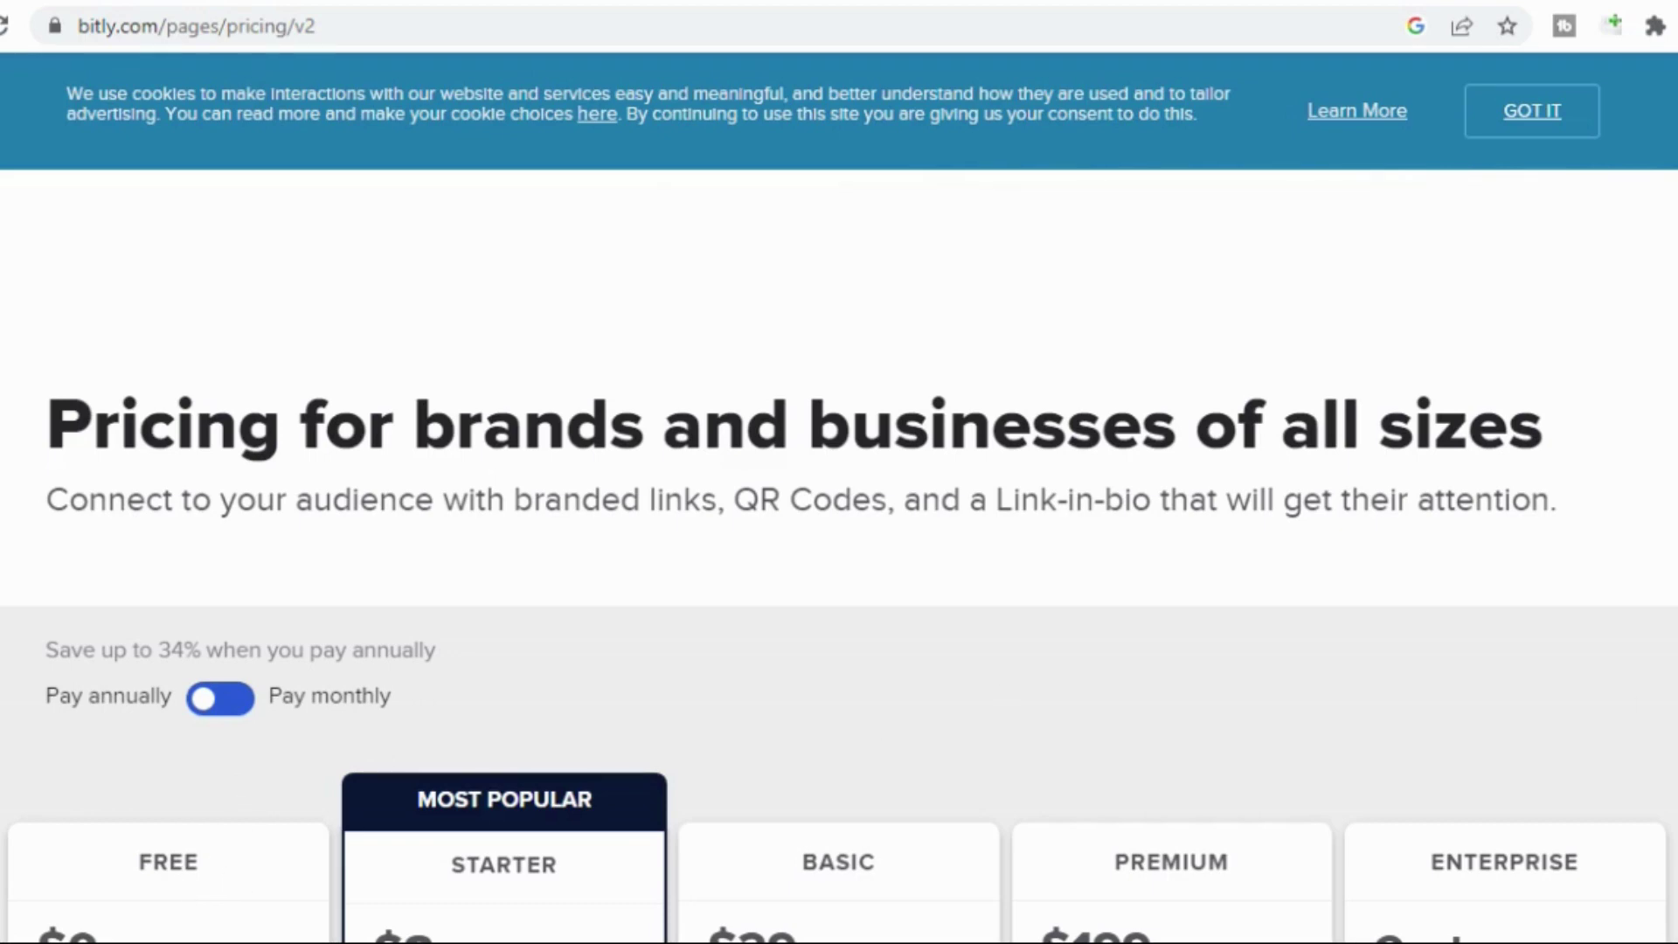
pyautogui.scroll(-15, 363, 464)
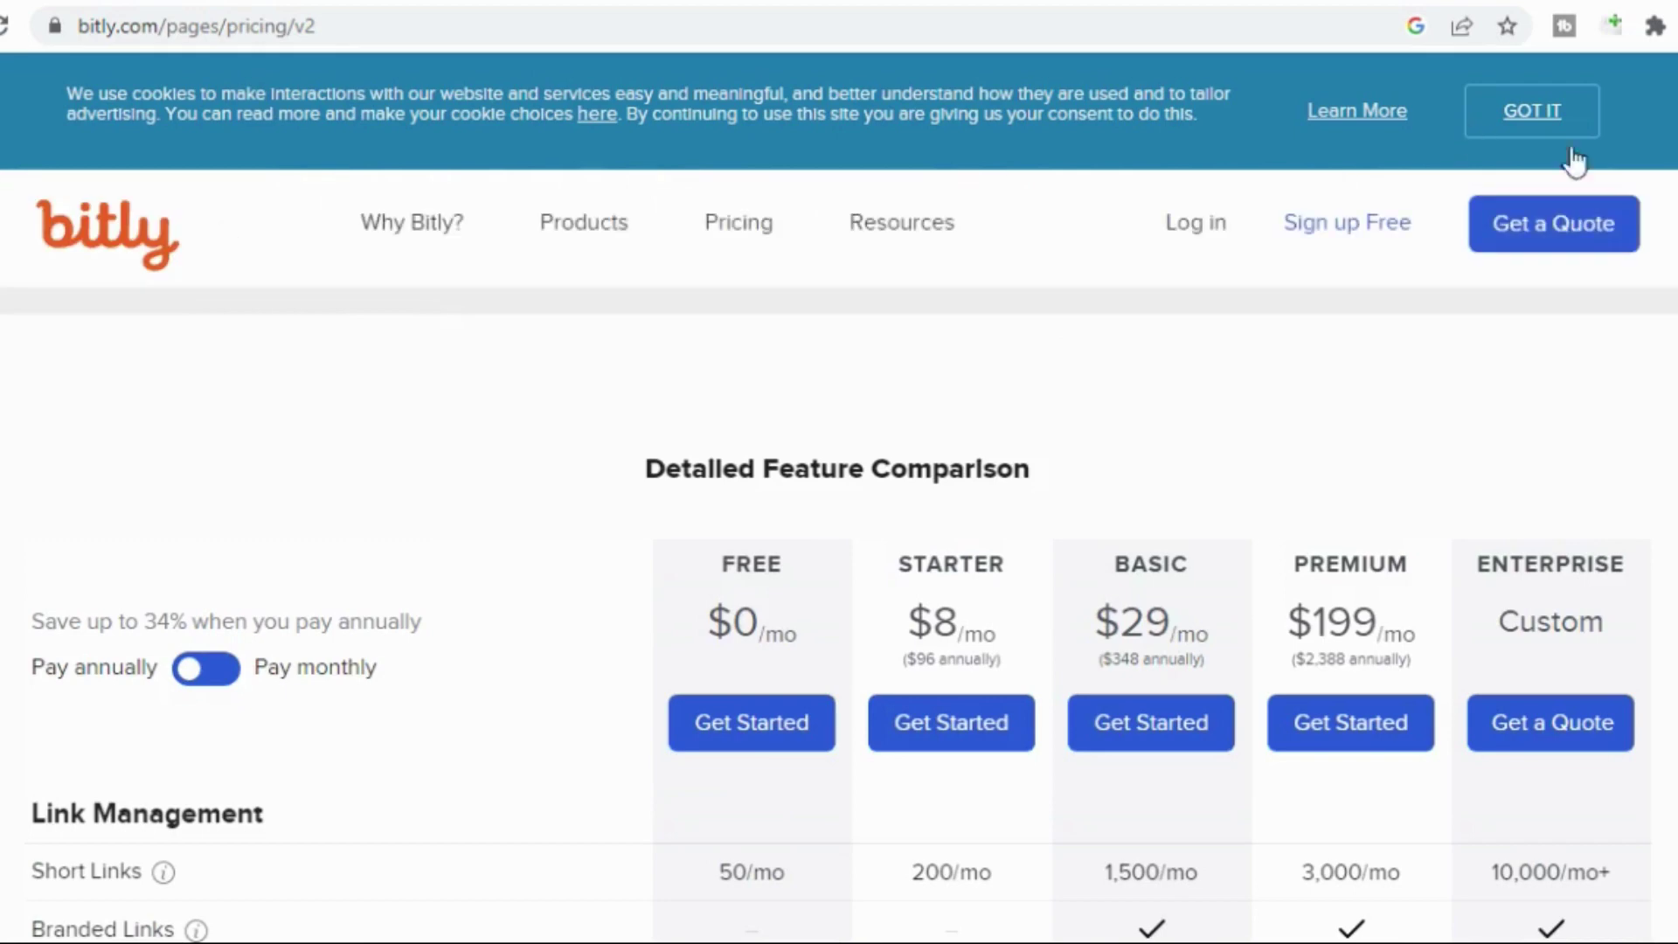
pyautogui.scroll(6, 839, 612)
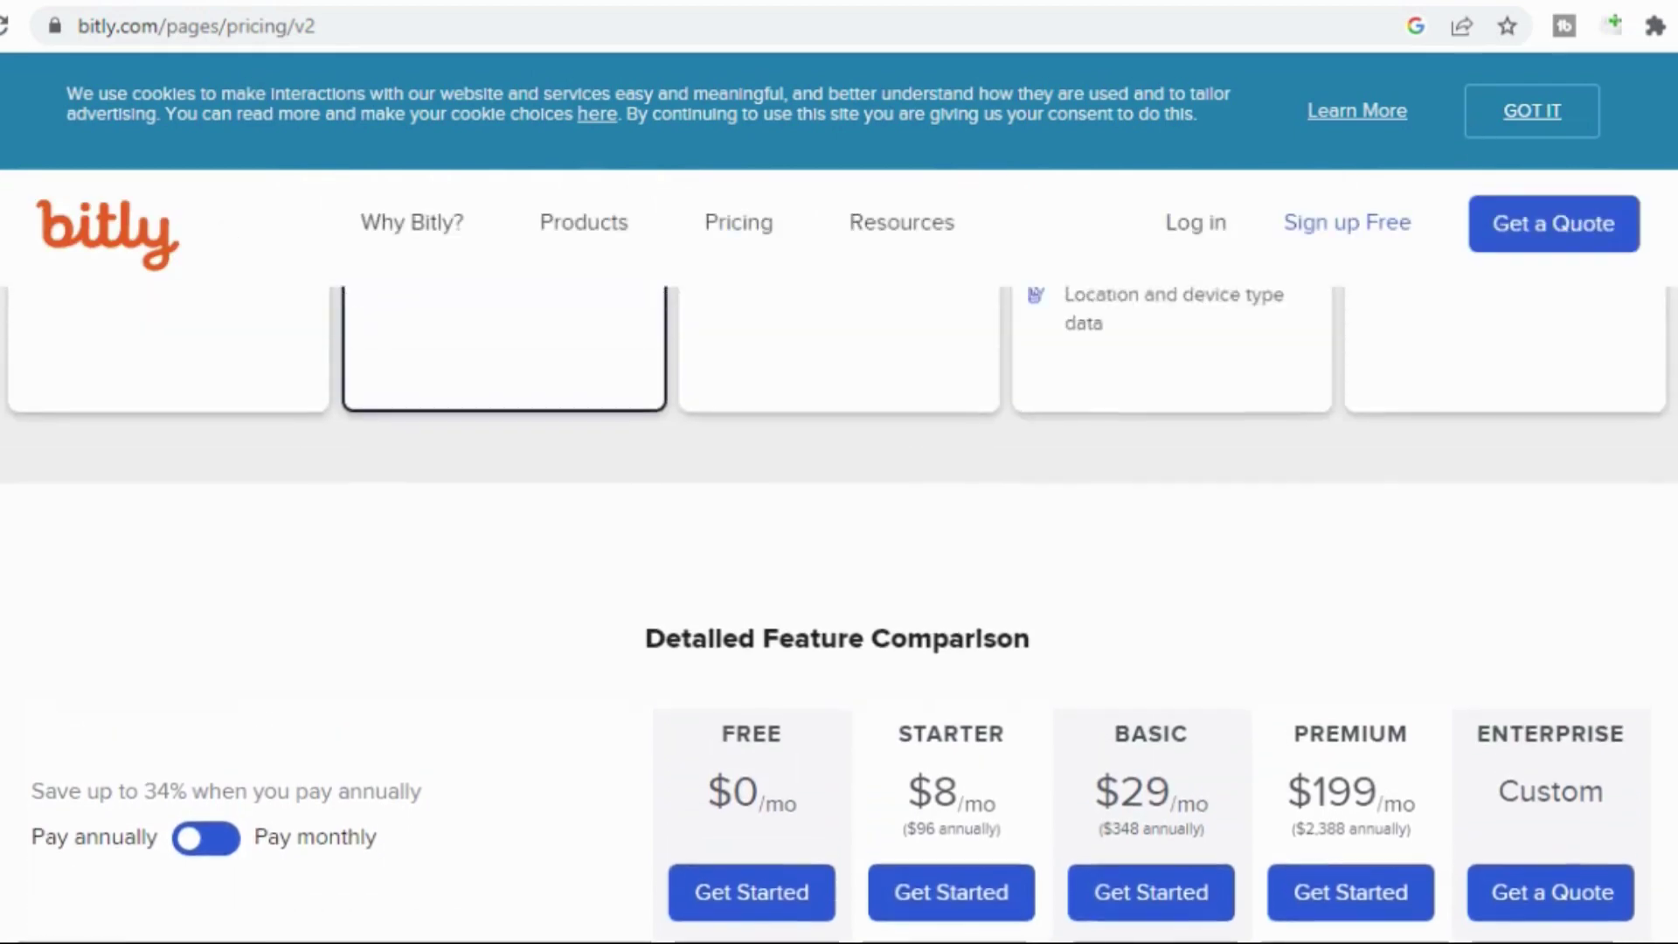
pyautogui.scroll(3, 299, 467)
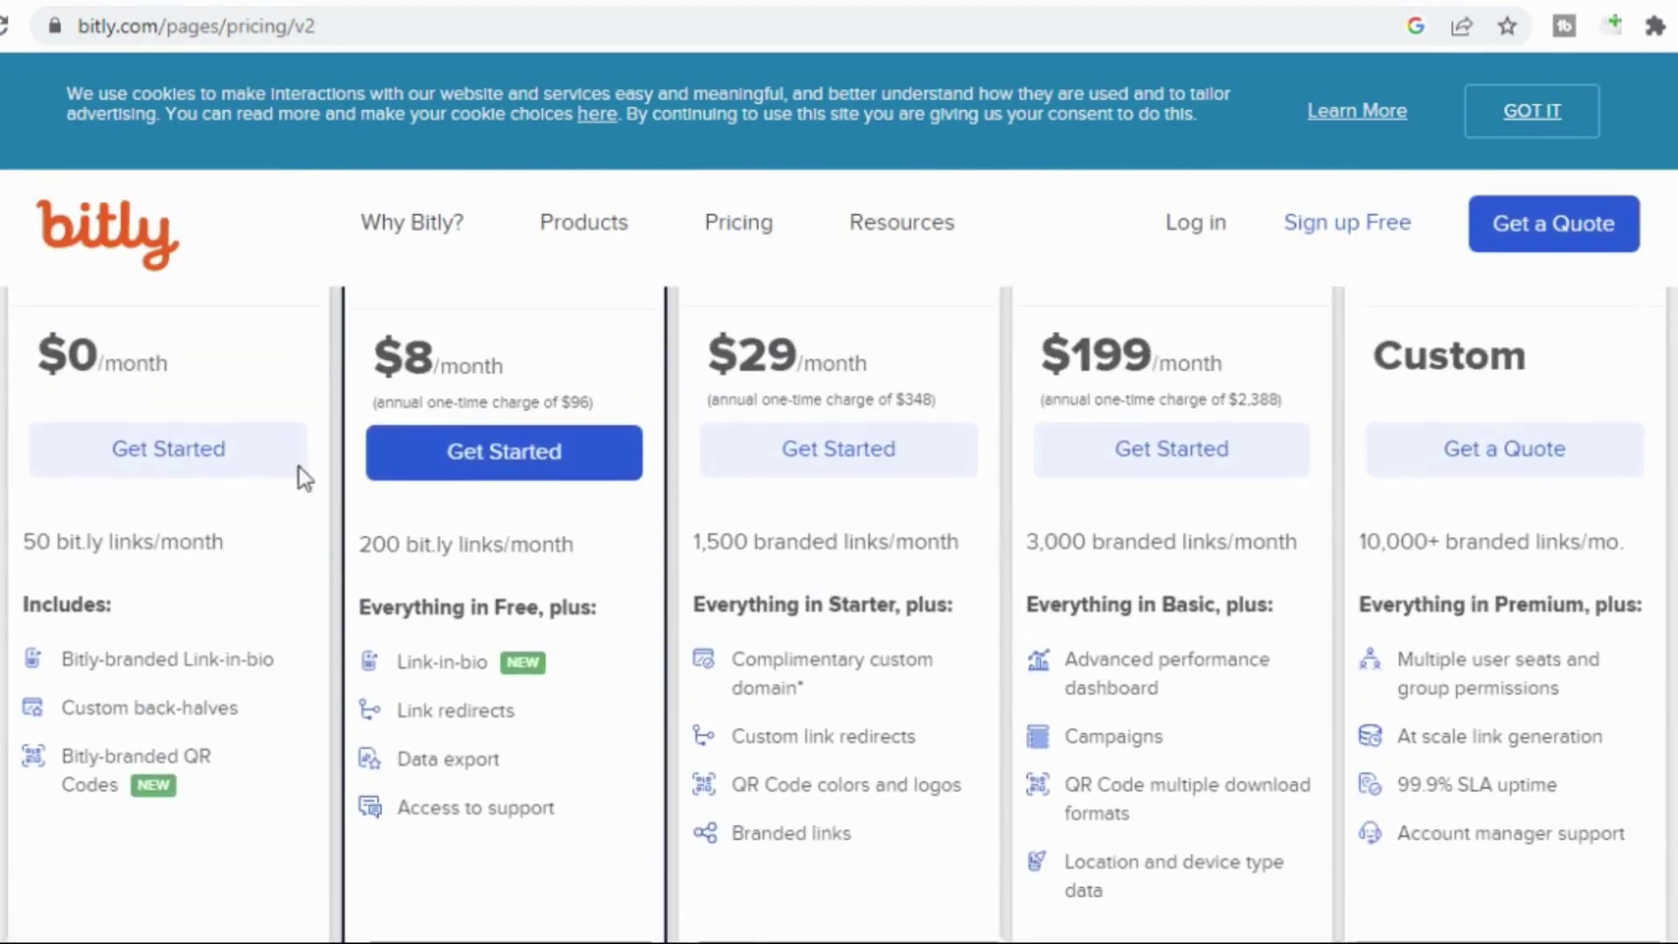
pyautogui.click(173, 449)
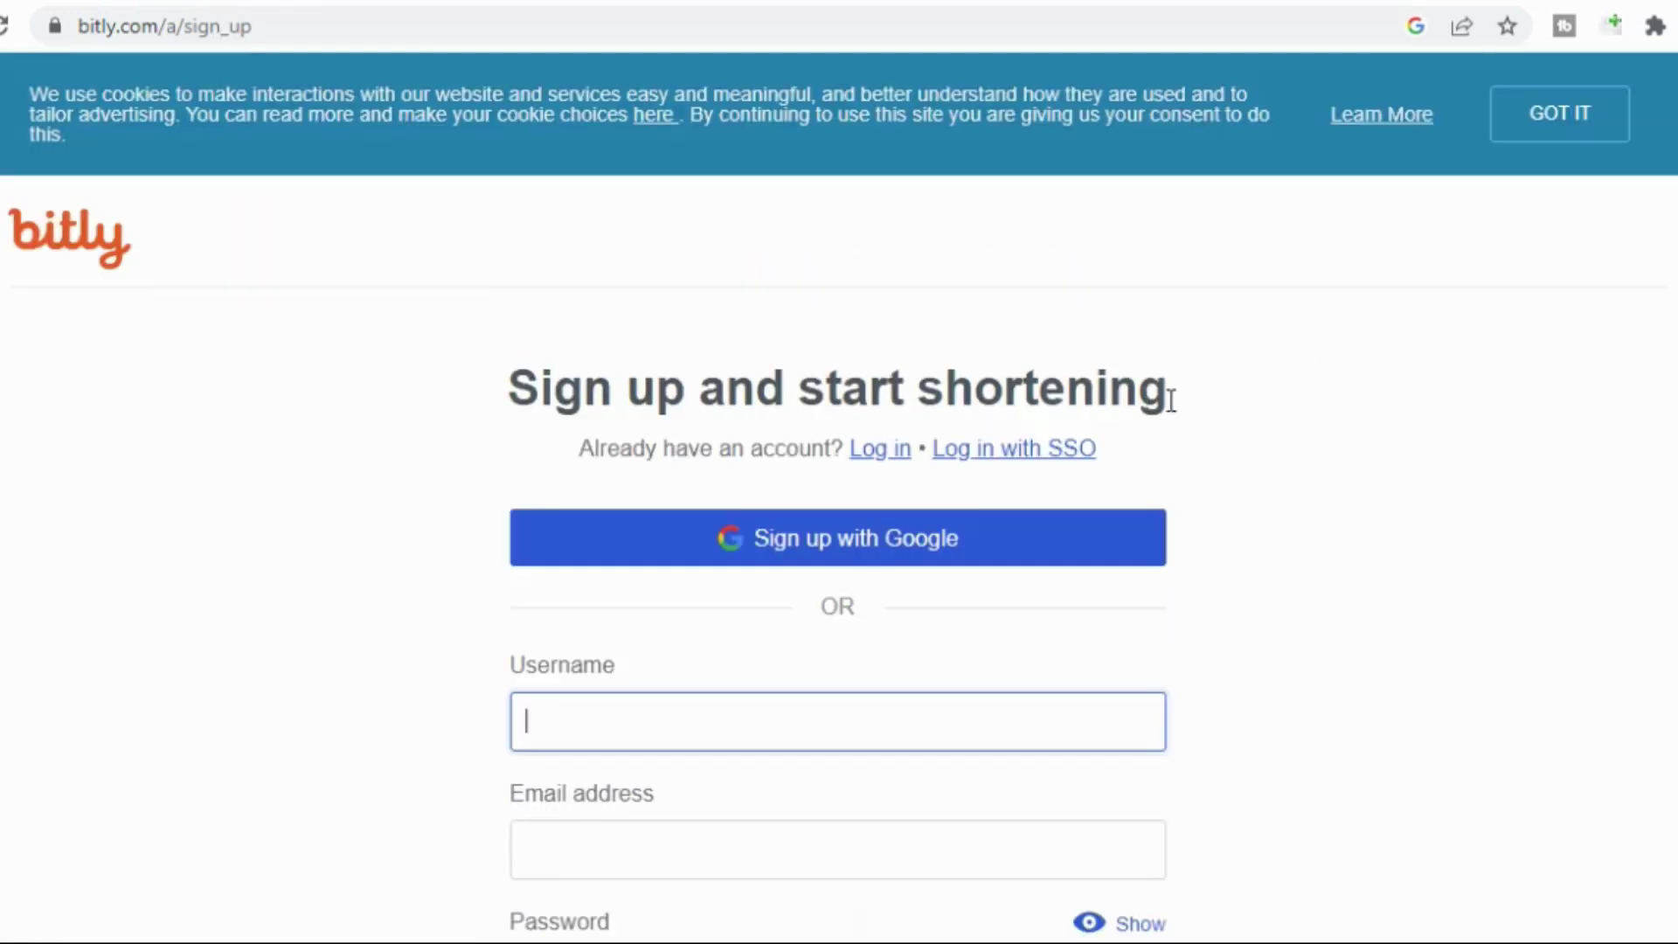
pyautogui.click(830, 537)
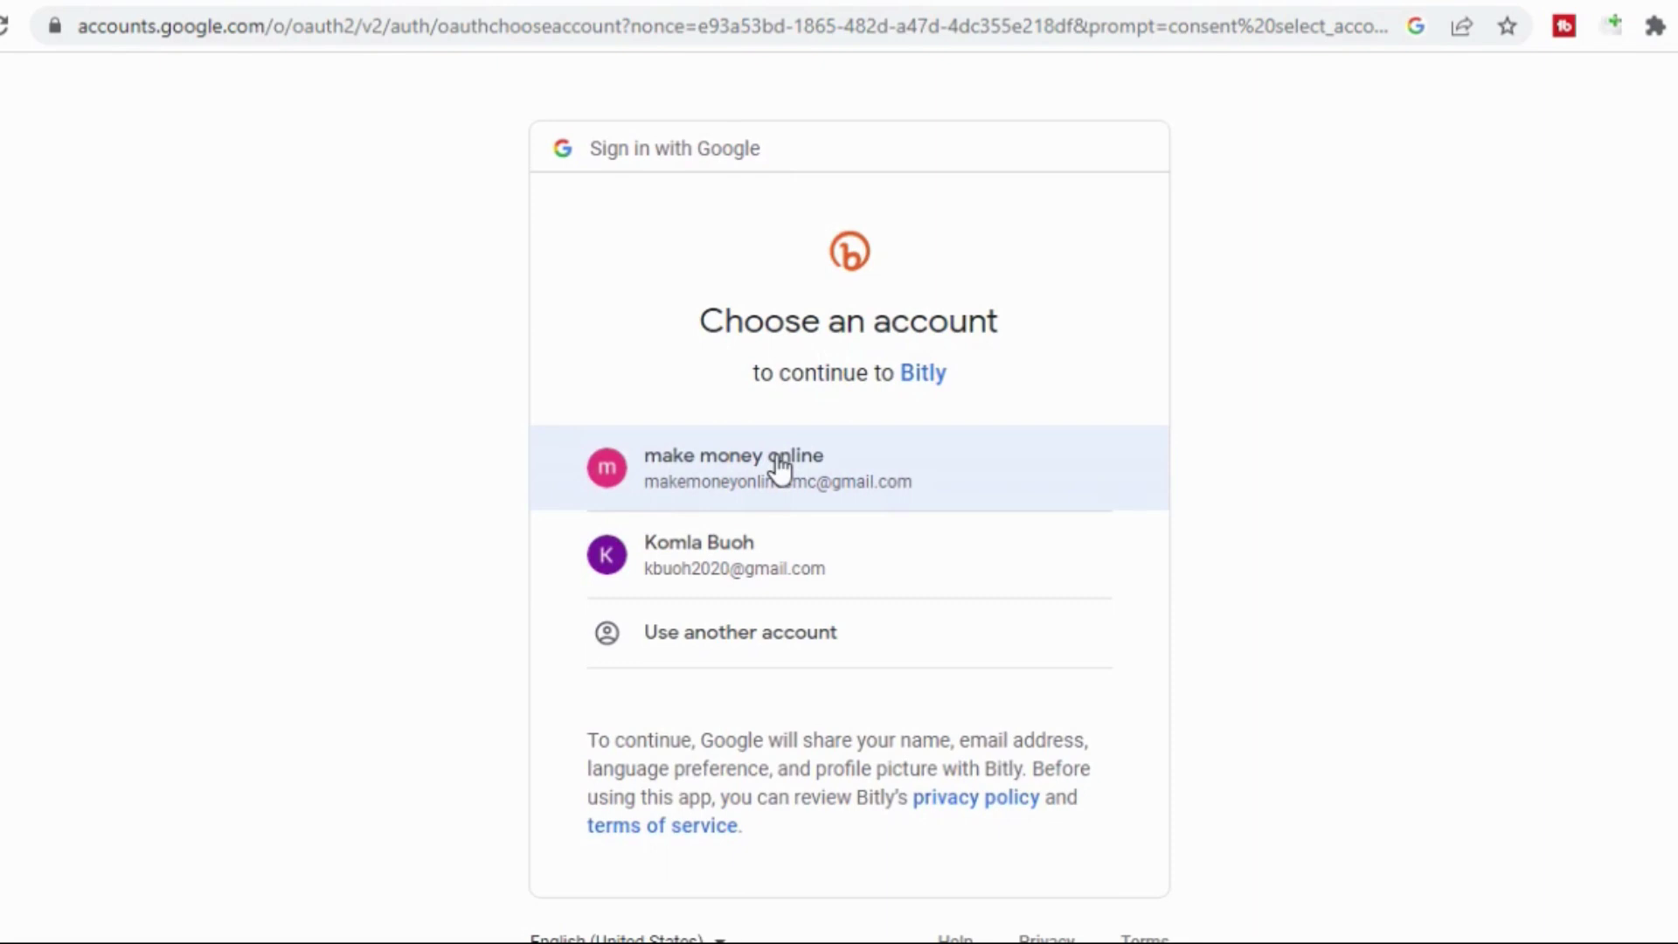
pyautogui.click(778, 460)
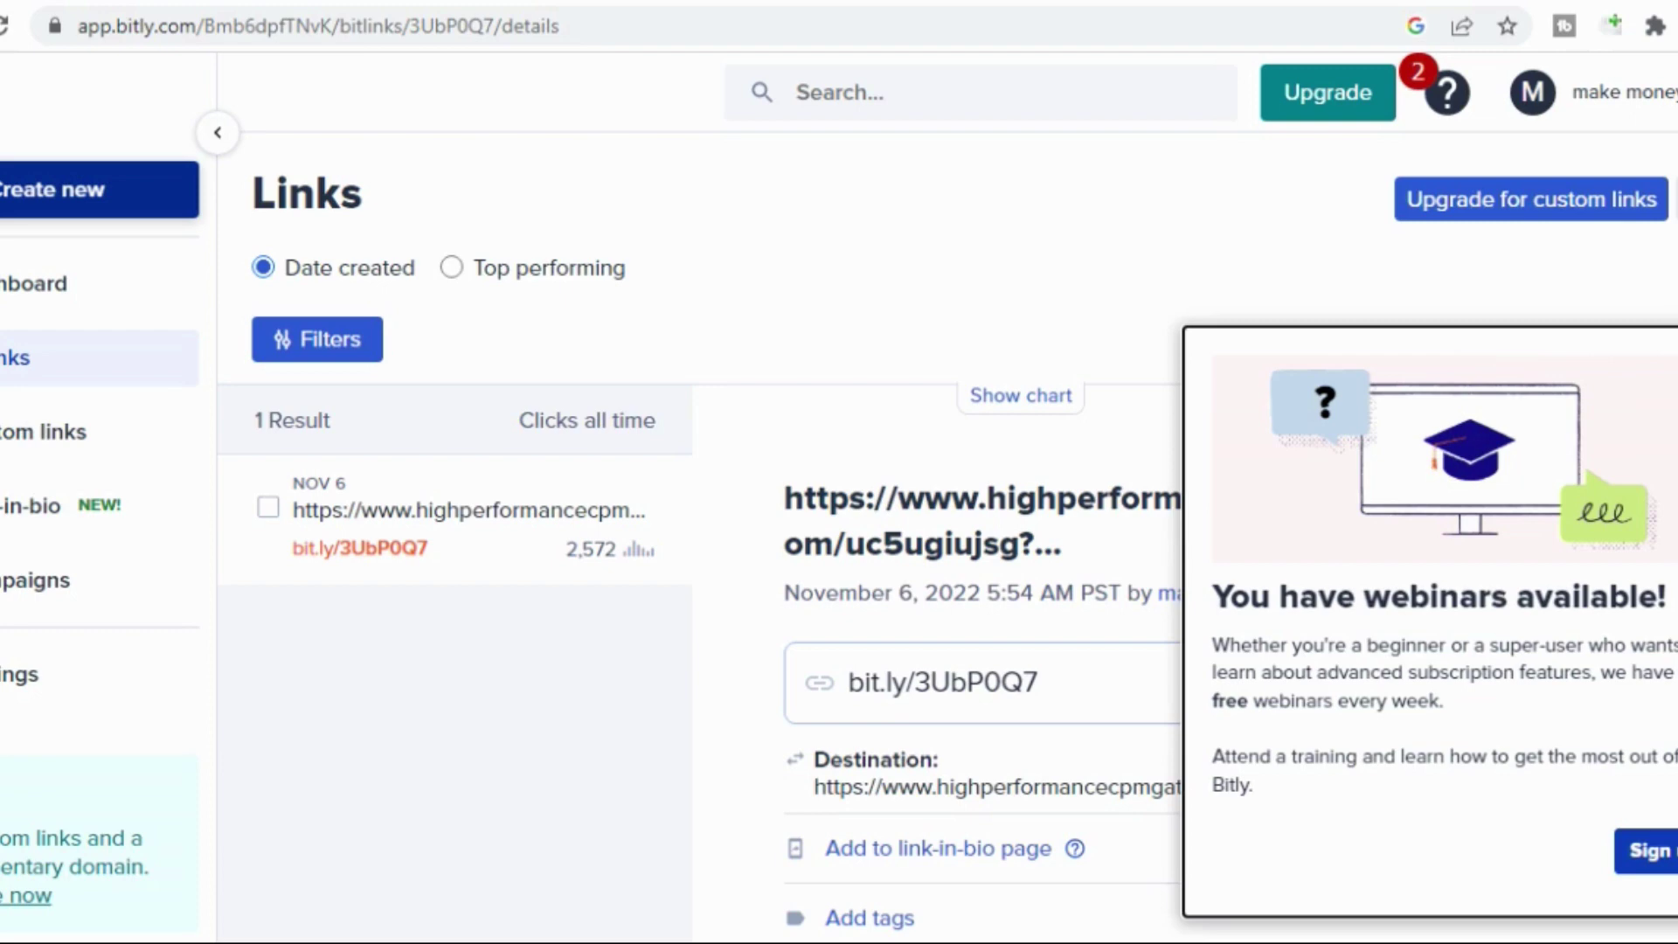
# Step: Dismiss the webinar notice and open the form for creating a new Bitly link
pyautogui.press('Escape')
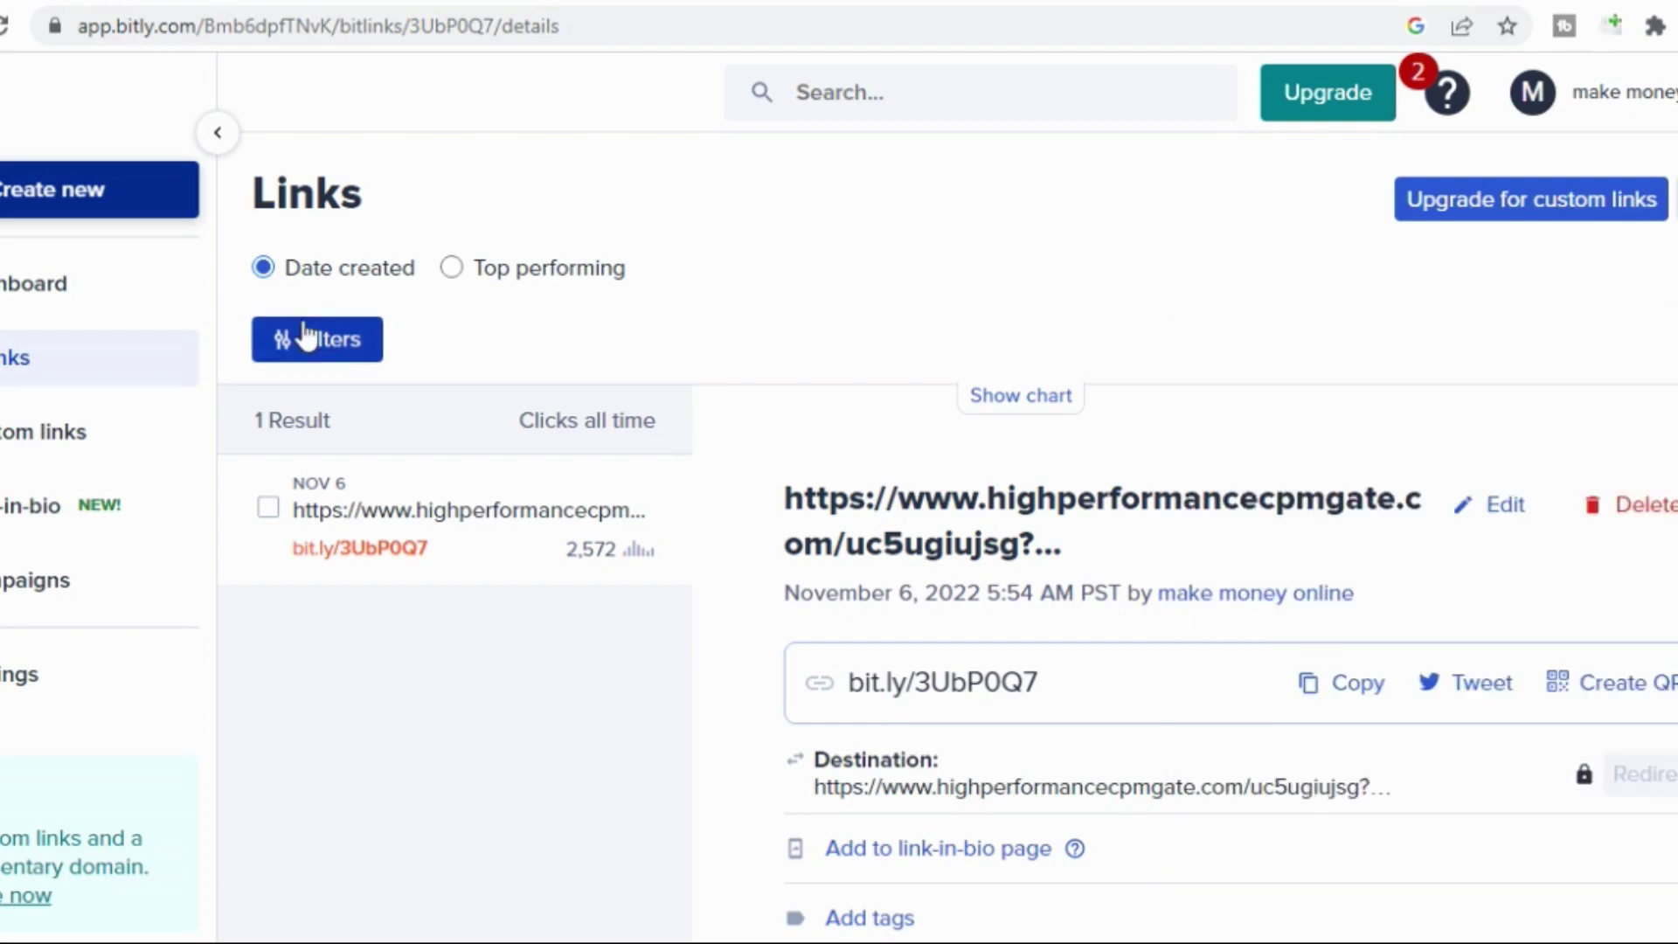
pyautogui.click(11, 445)
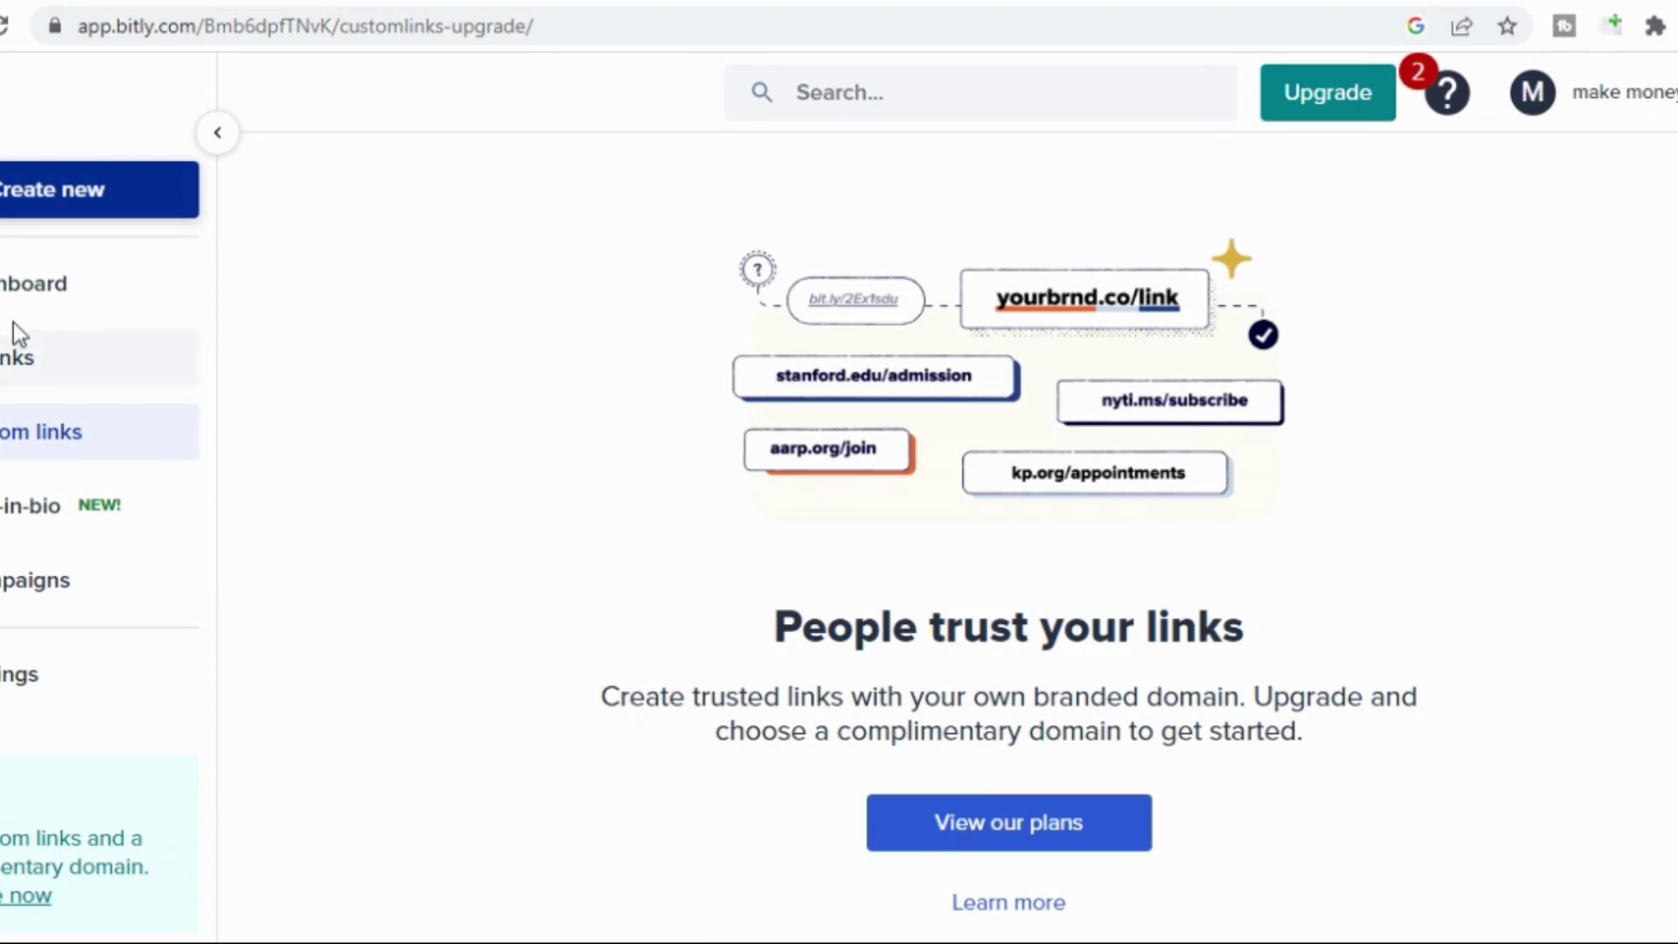
pyautogui.click(17, 299)
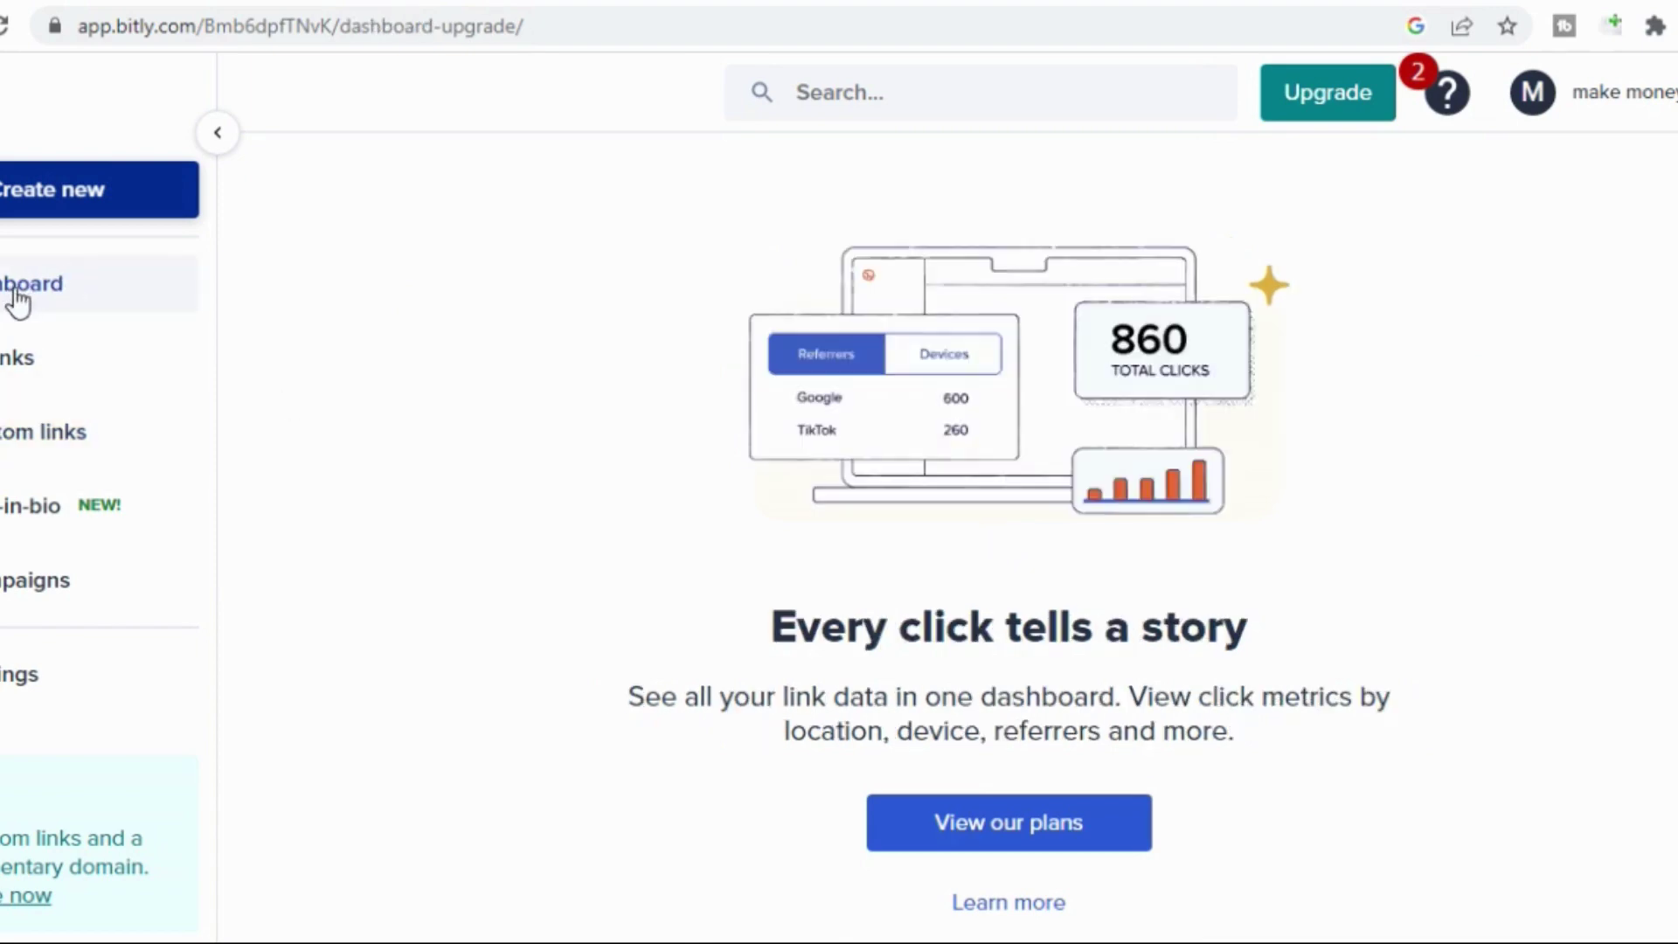
pyautogui.click(57, 200)
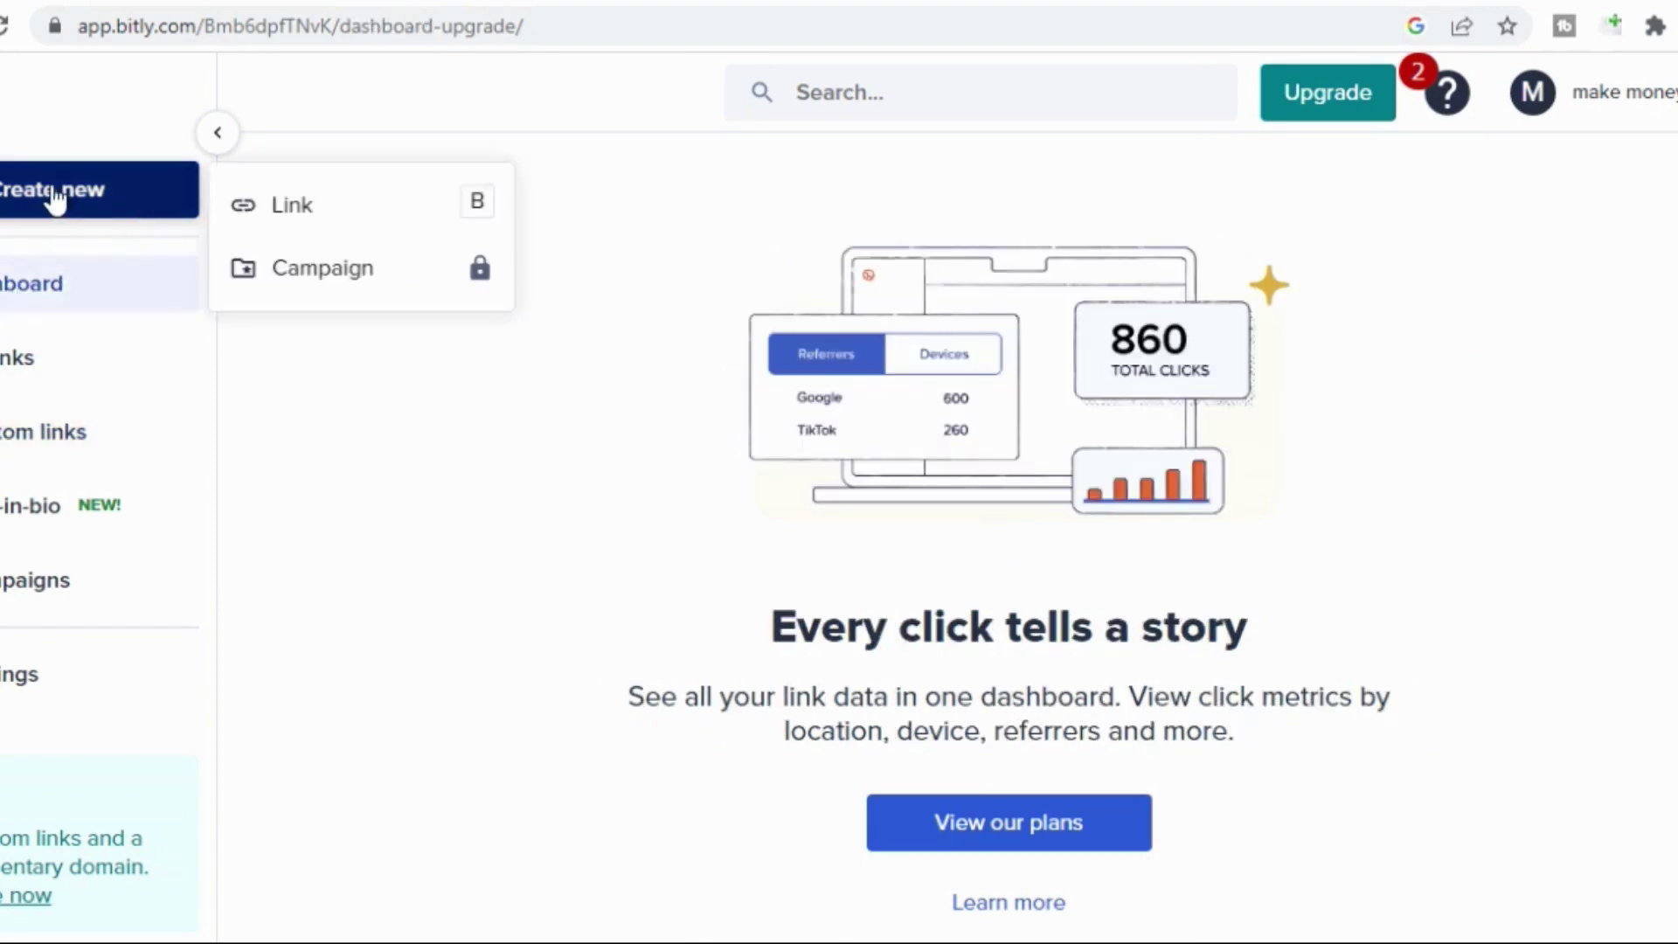
pyautogui.click(352, 230)
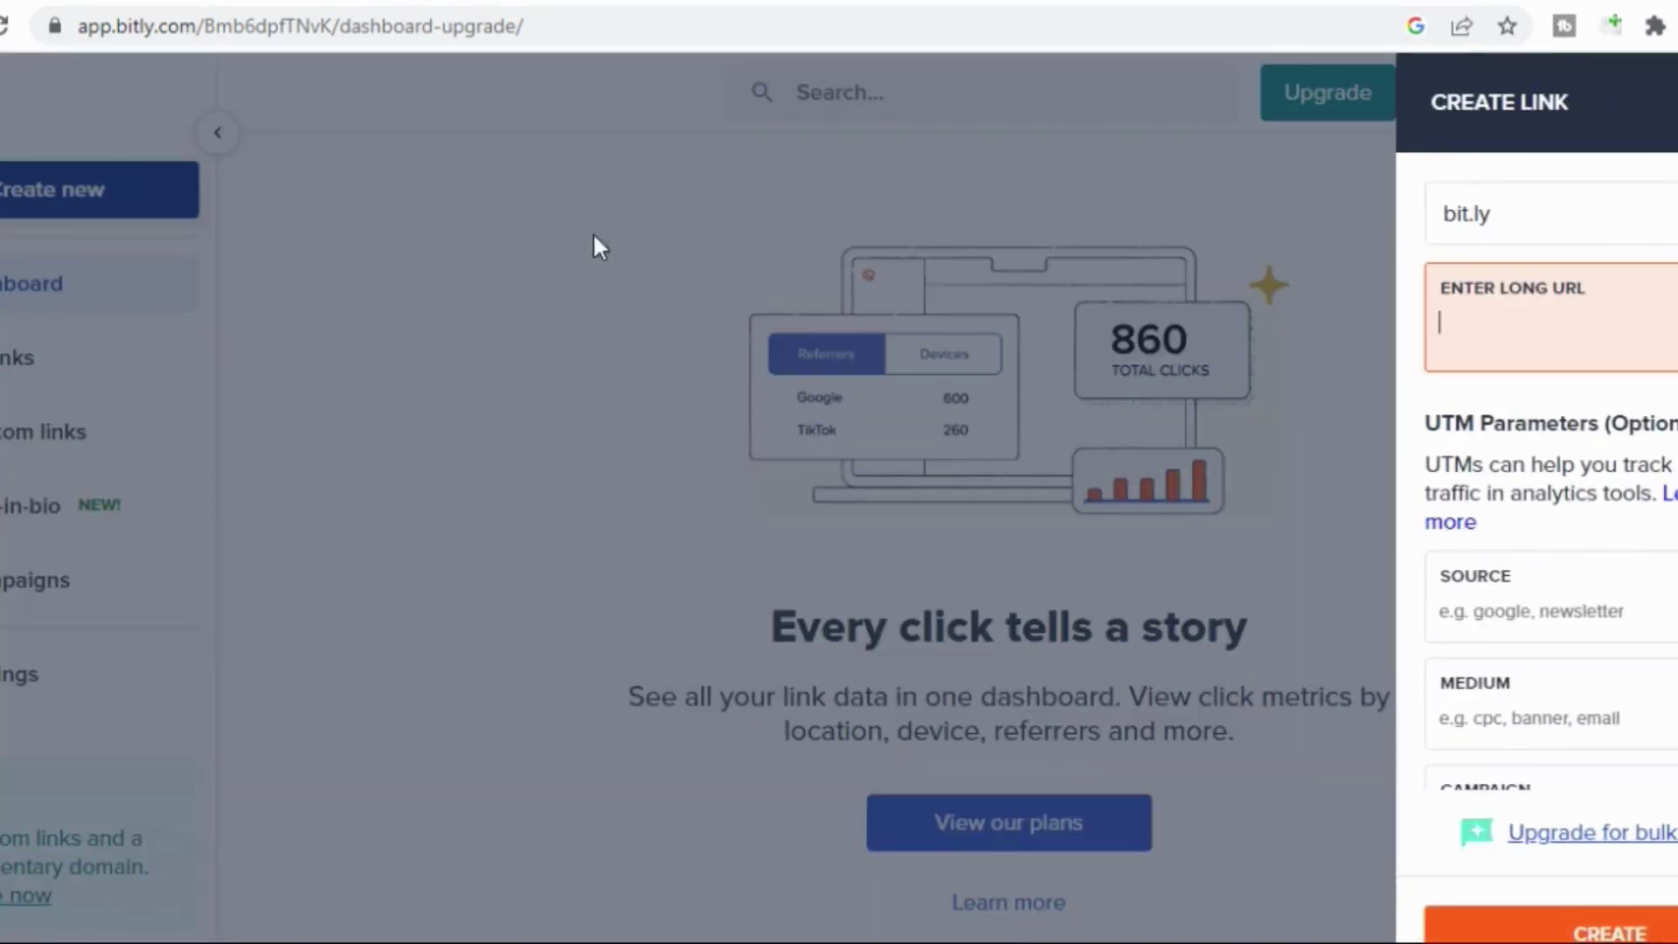
# Step: Copy the URL of DirectLink_9 from Adsterra's direct links and paste it as the long URL of the new Bitly link
pyautogui.hotkey('ctrl', 'Tab')
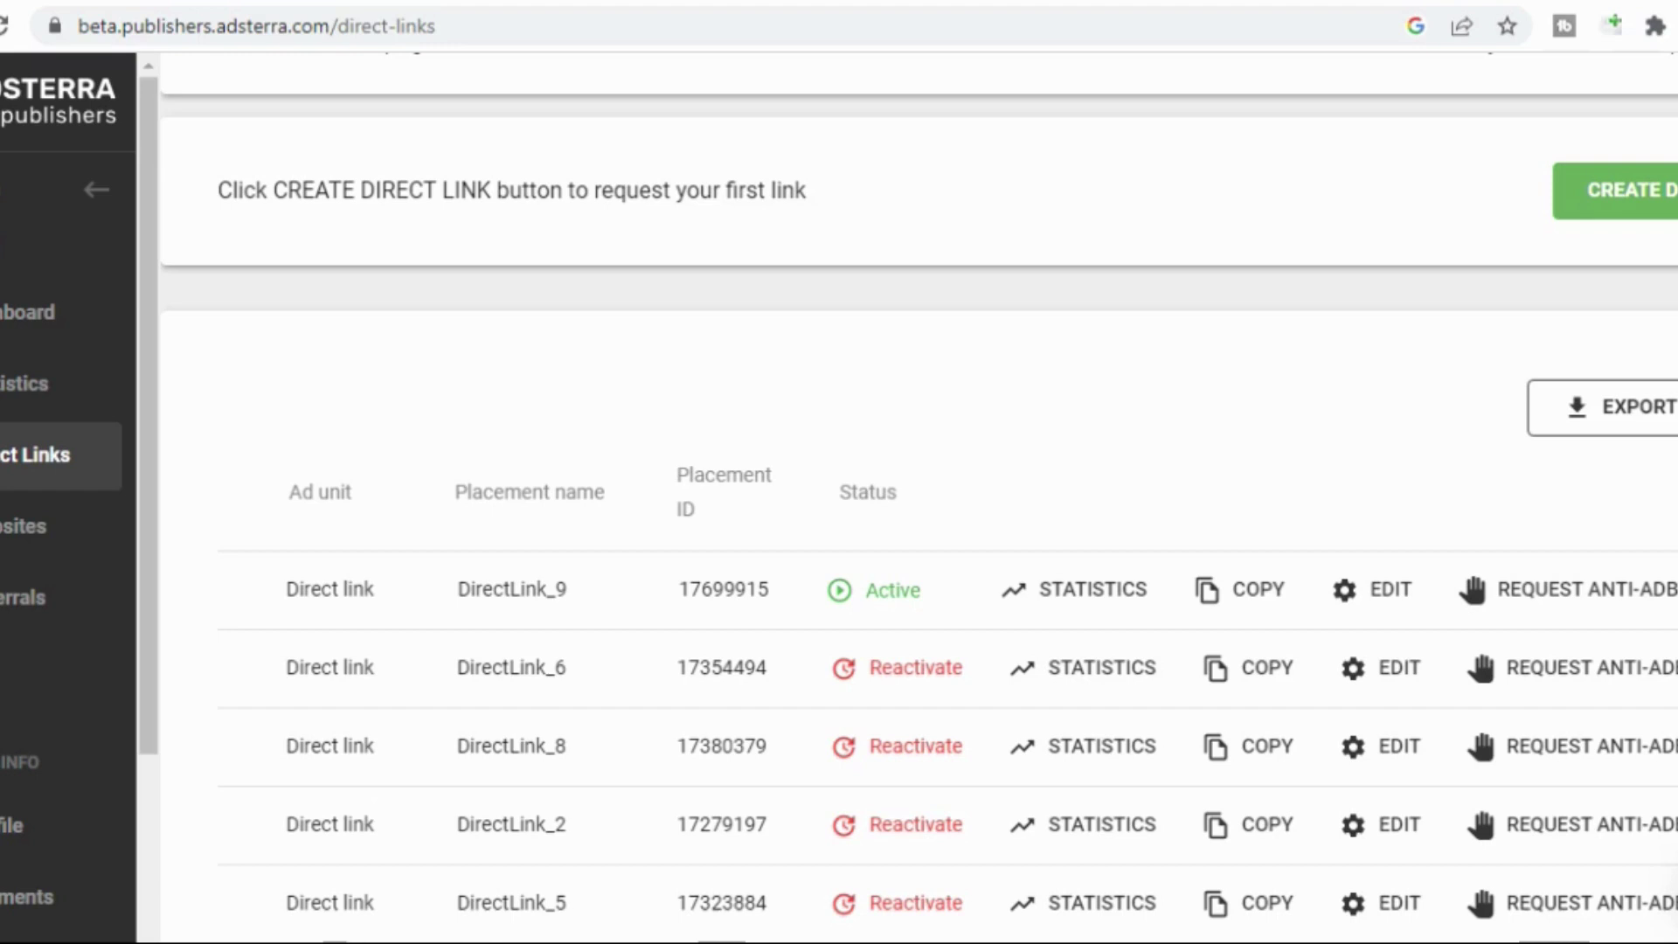
pyautogui.click(1242, 594)
pyautogui.hotkey('ctrl', 'shift', 'Tab')
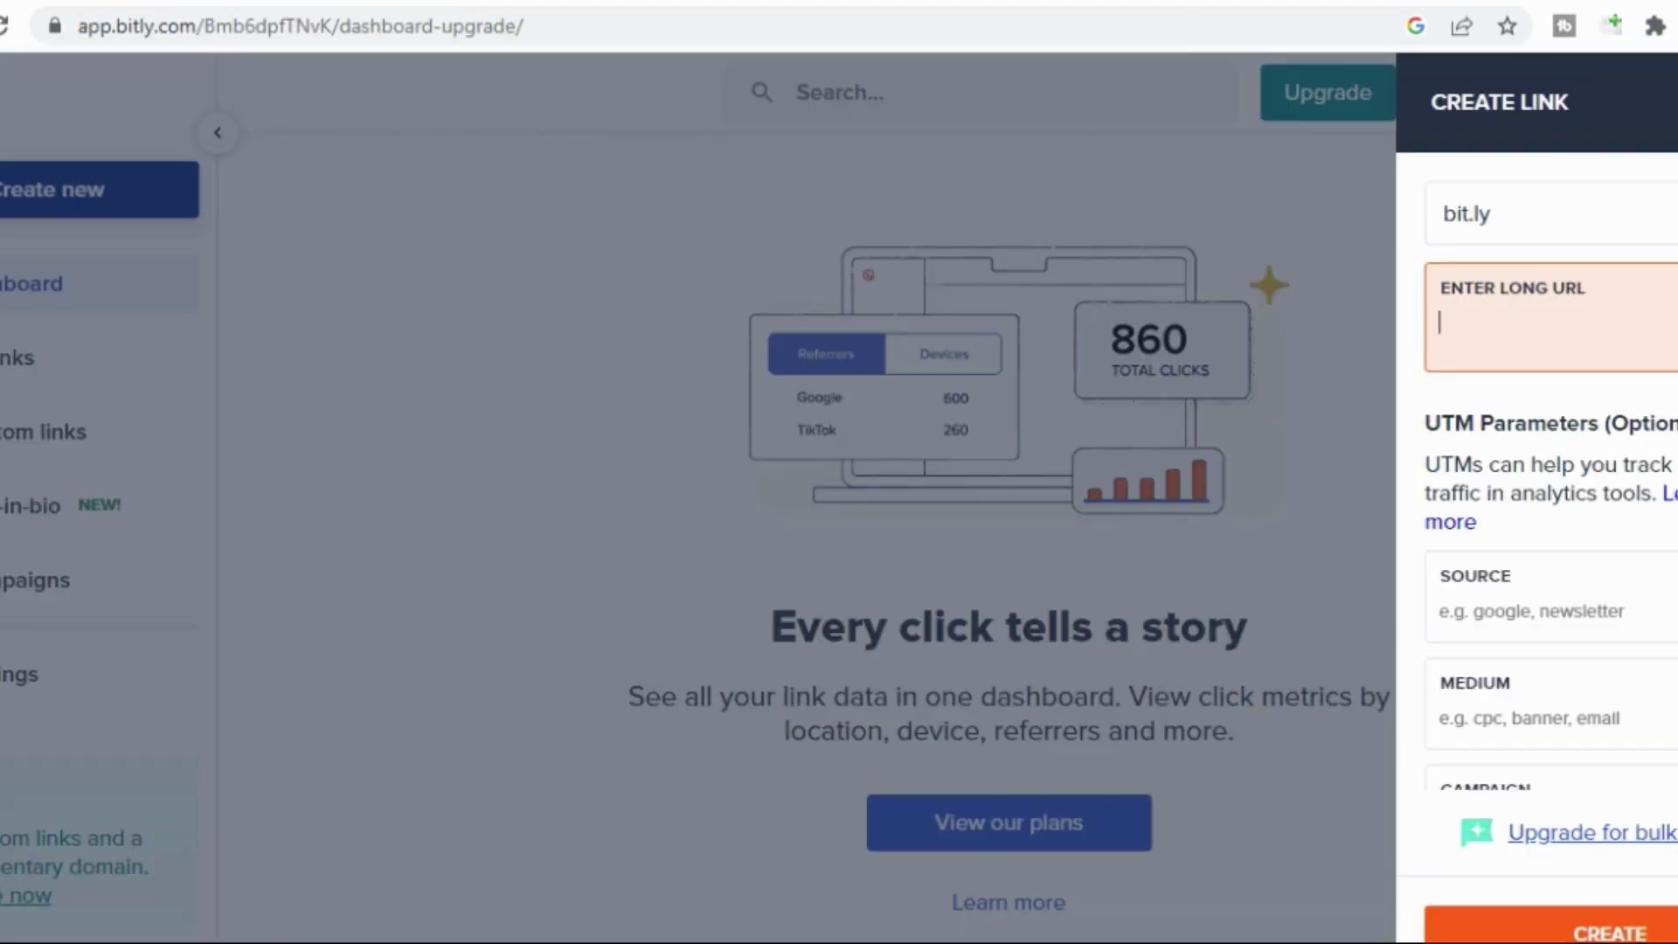
pyautogui.rightClick(1507, 343)
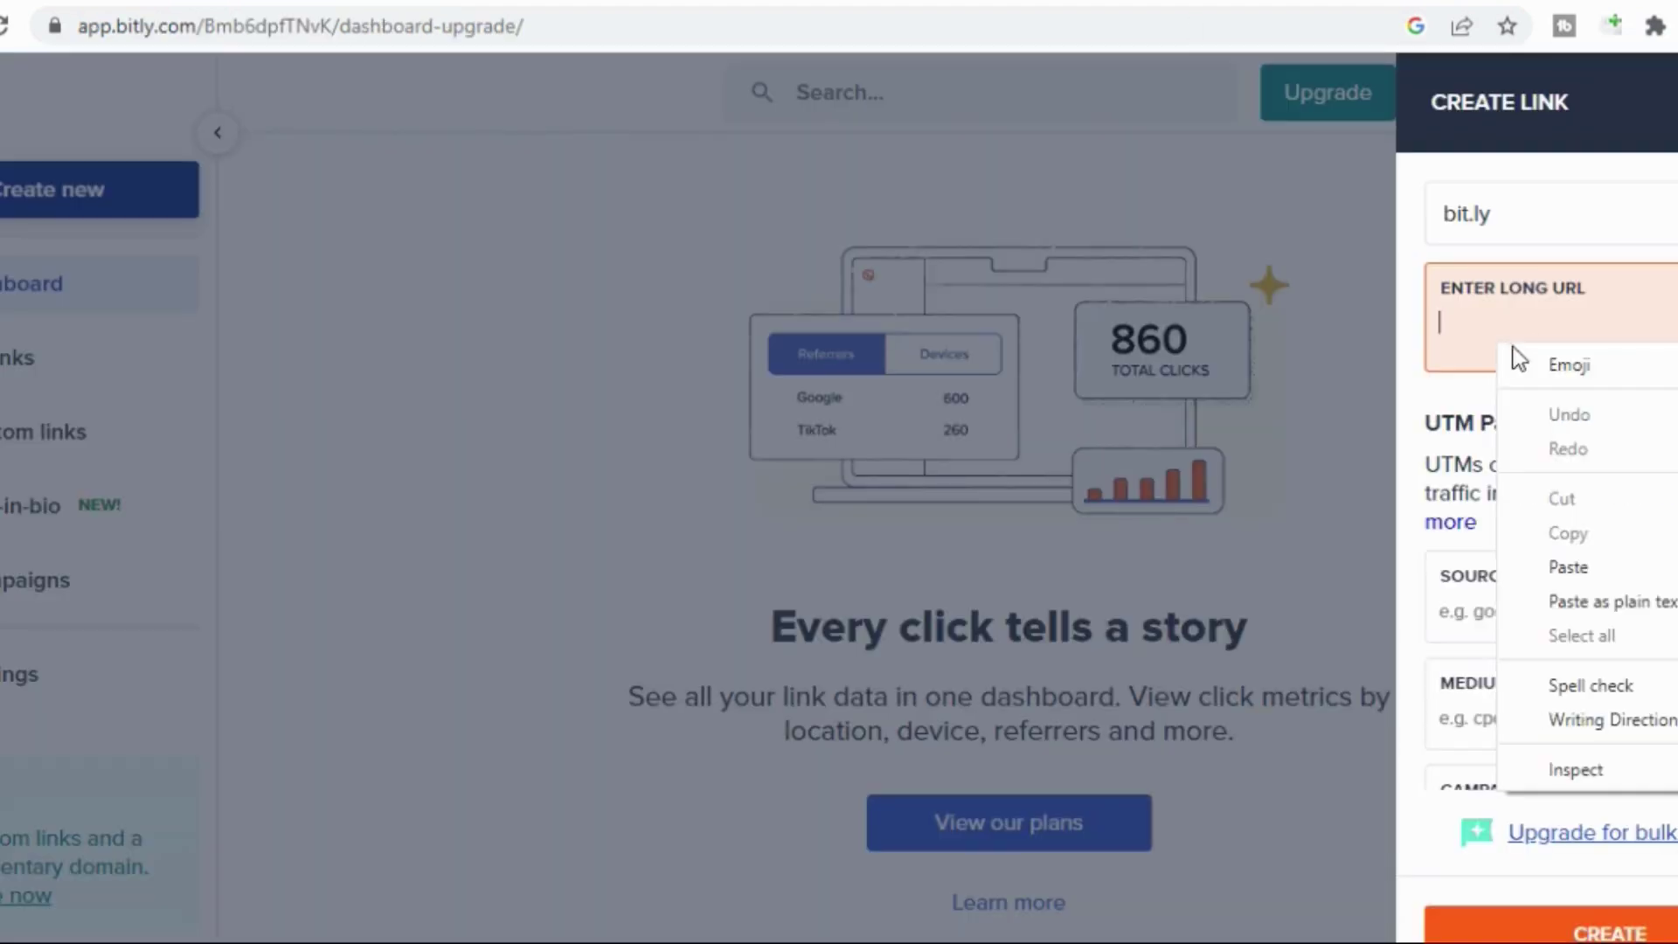
pyautogui.click(1621, 568)
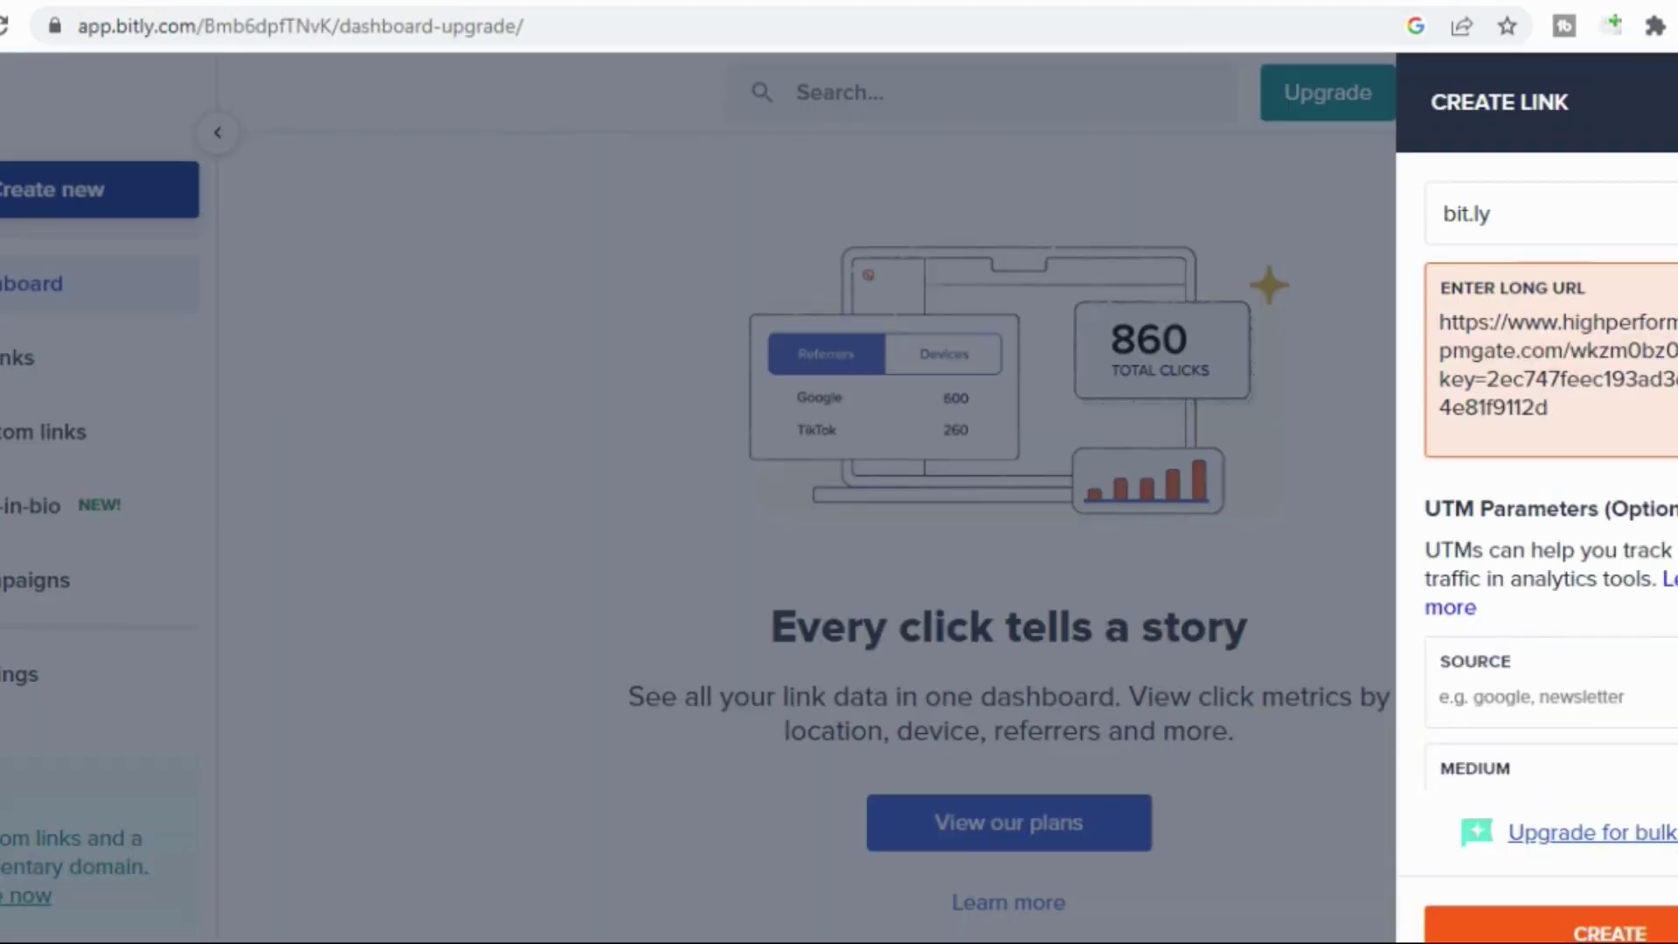
# Step: Create the bit.ly link from the pasted Adsterra URL and close the creation form
pyautogui.hotkey('ctrl', 'Tab')
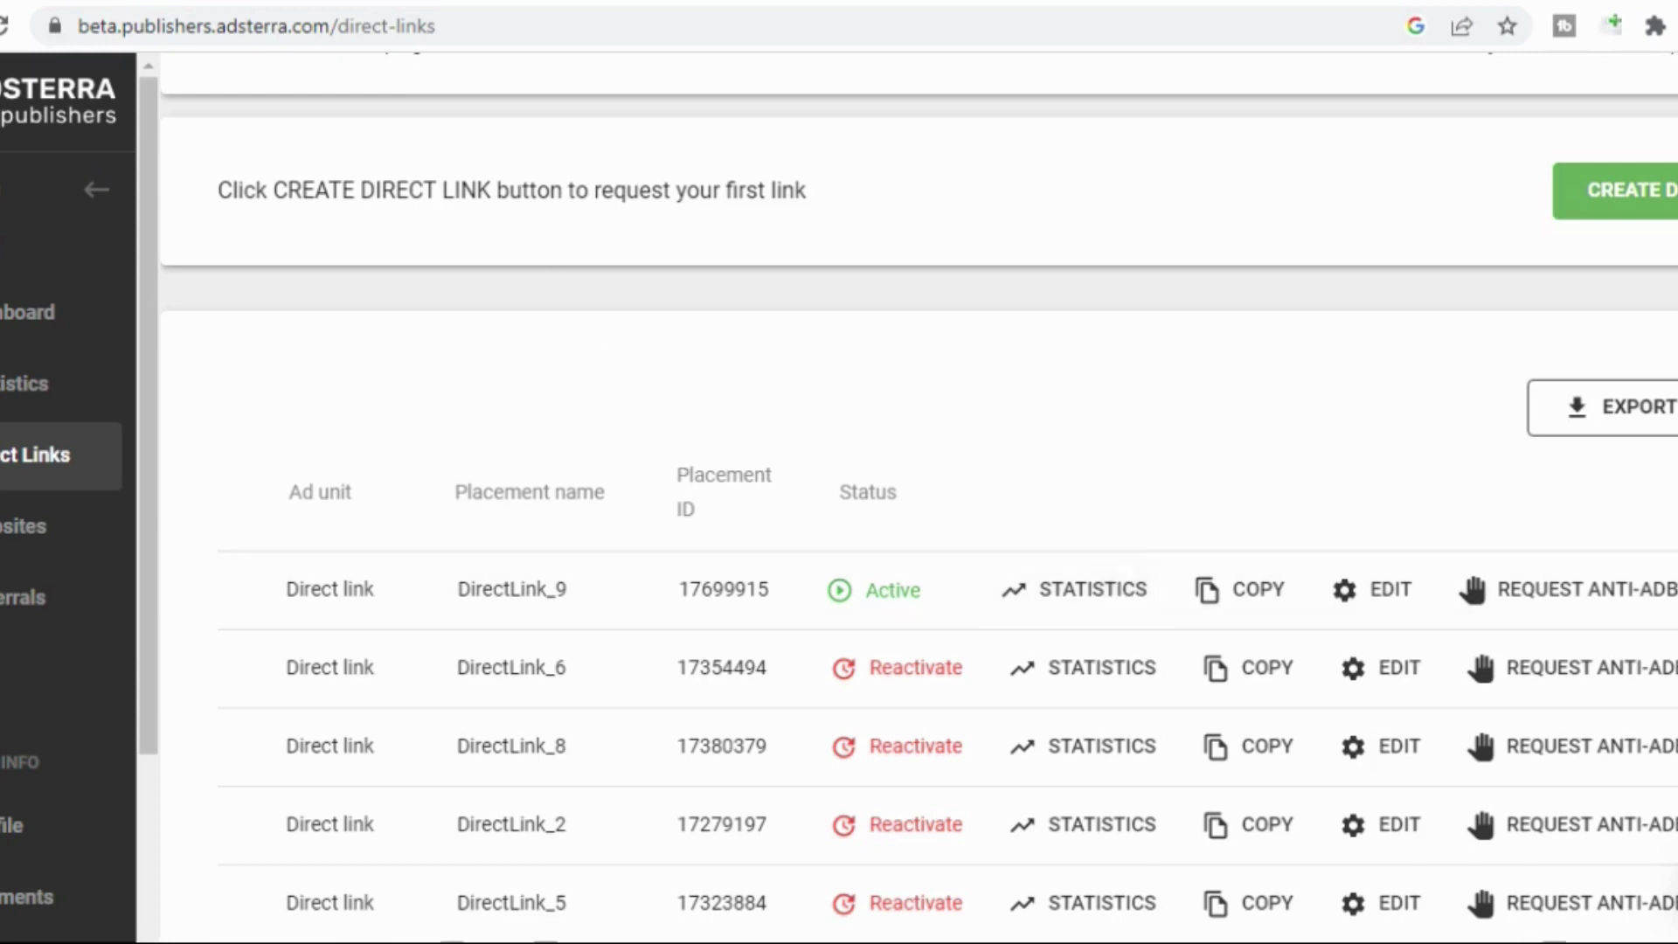
pyautogui.hotkey('ctrl', 'shift', 'Tab')
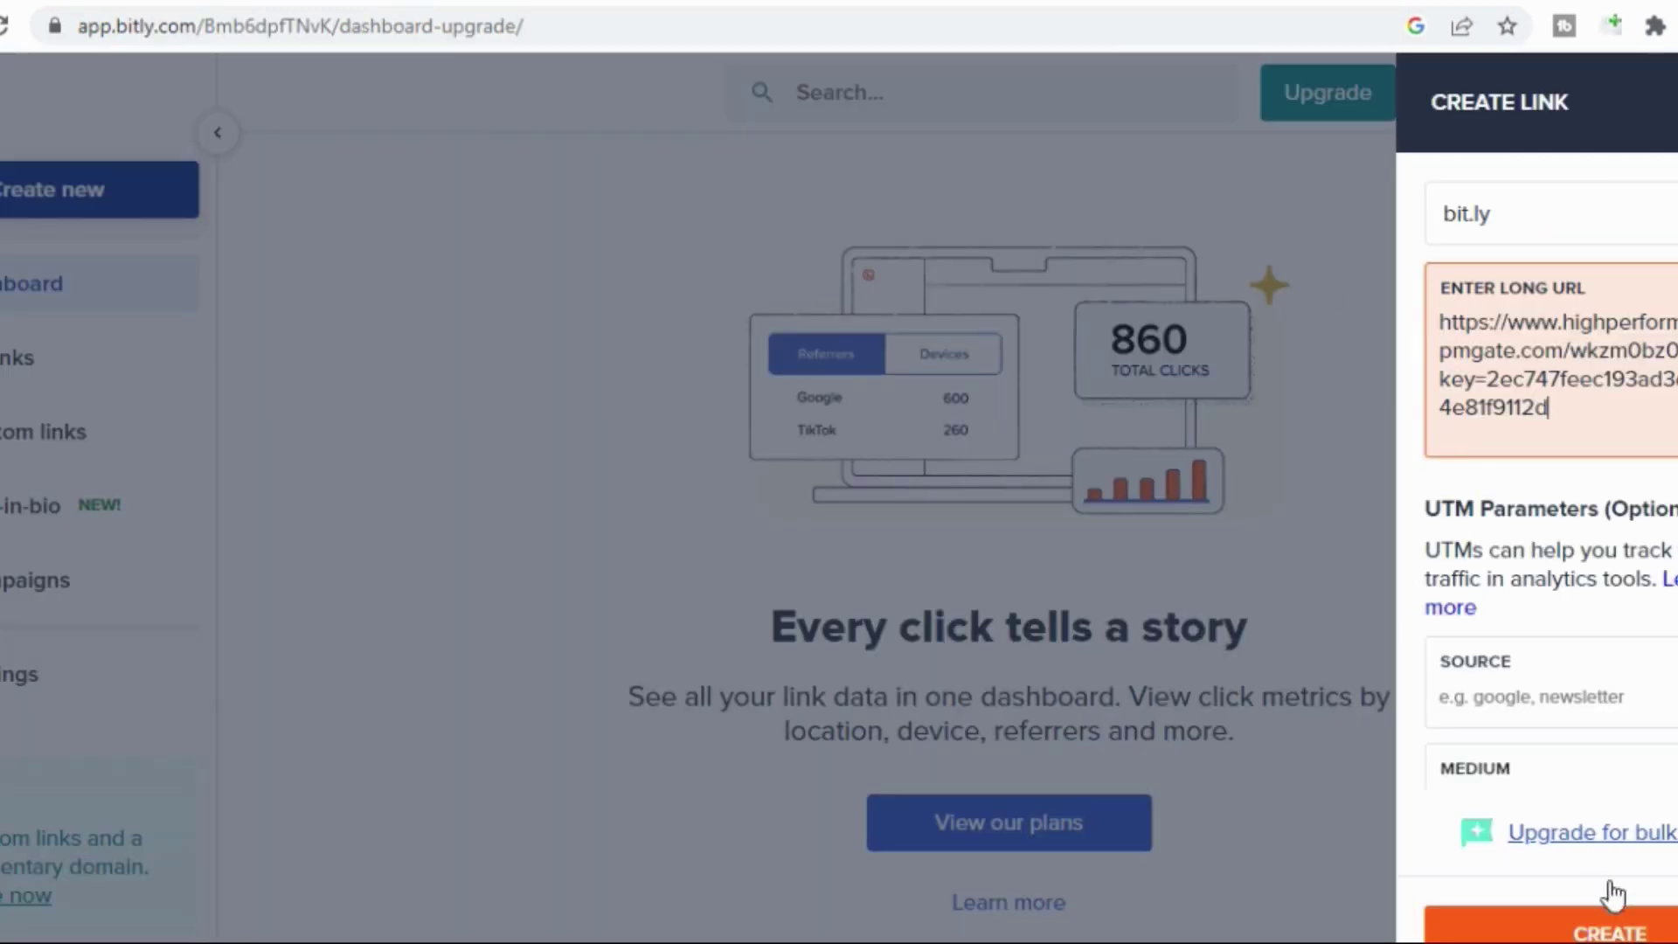
pyautogui.click(1630, 935)
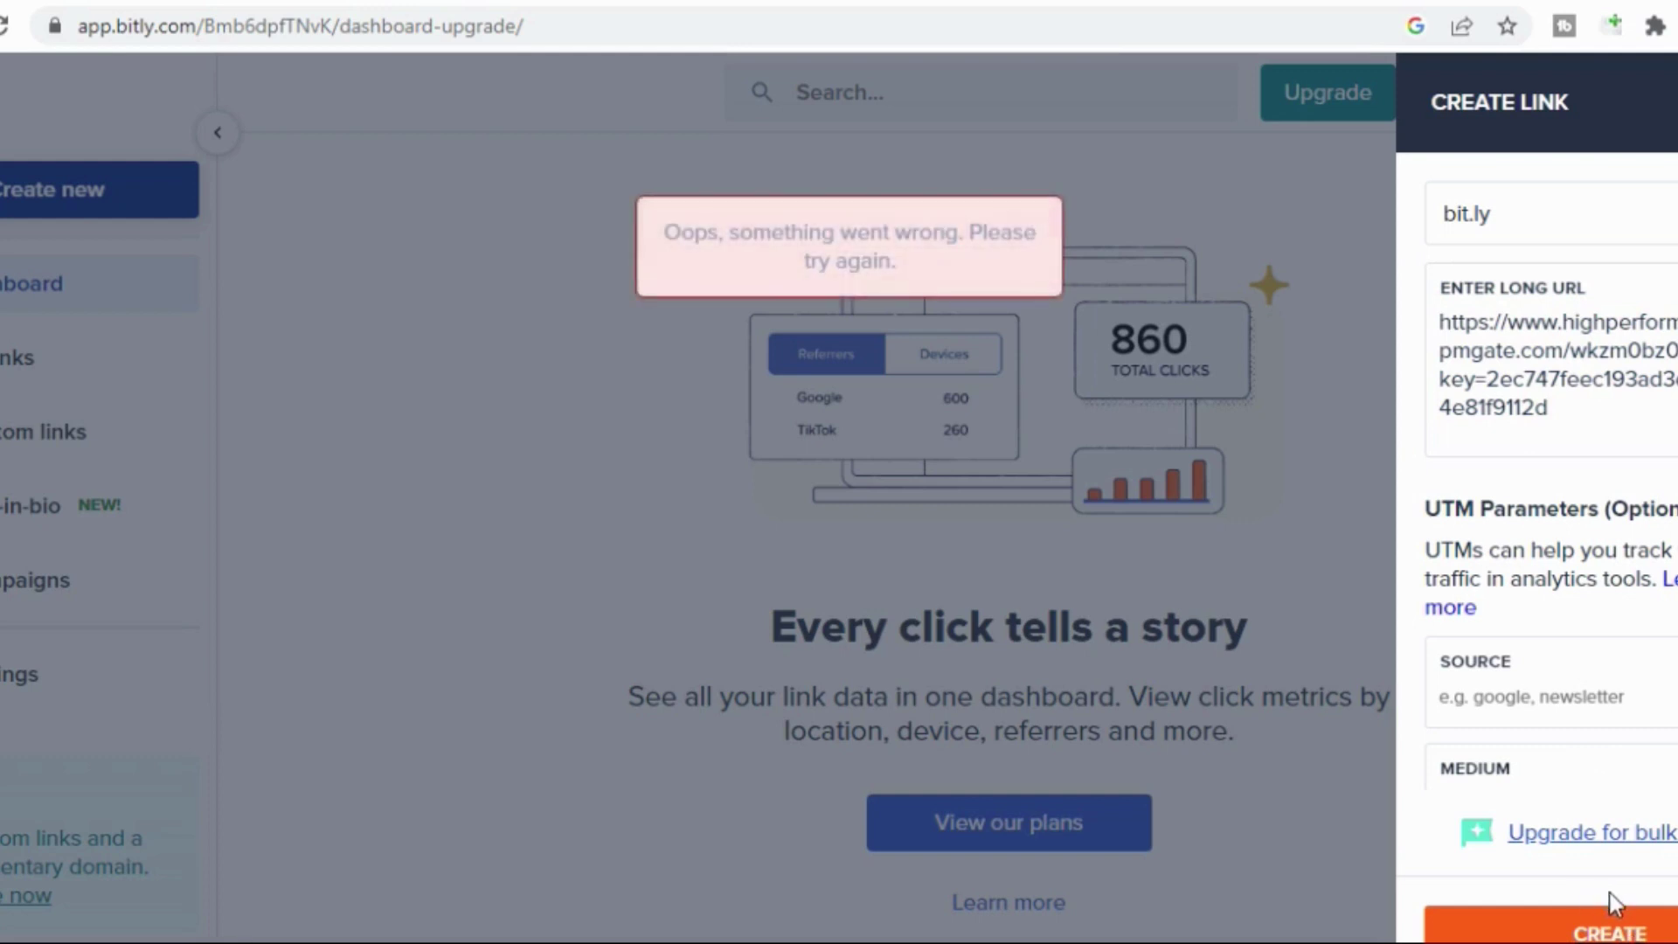
pyautogui.click(1585, 934)
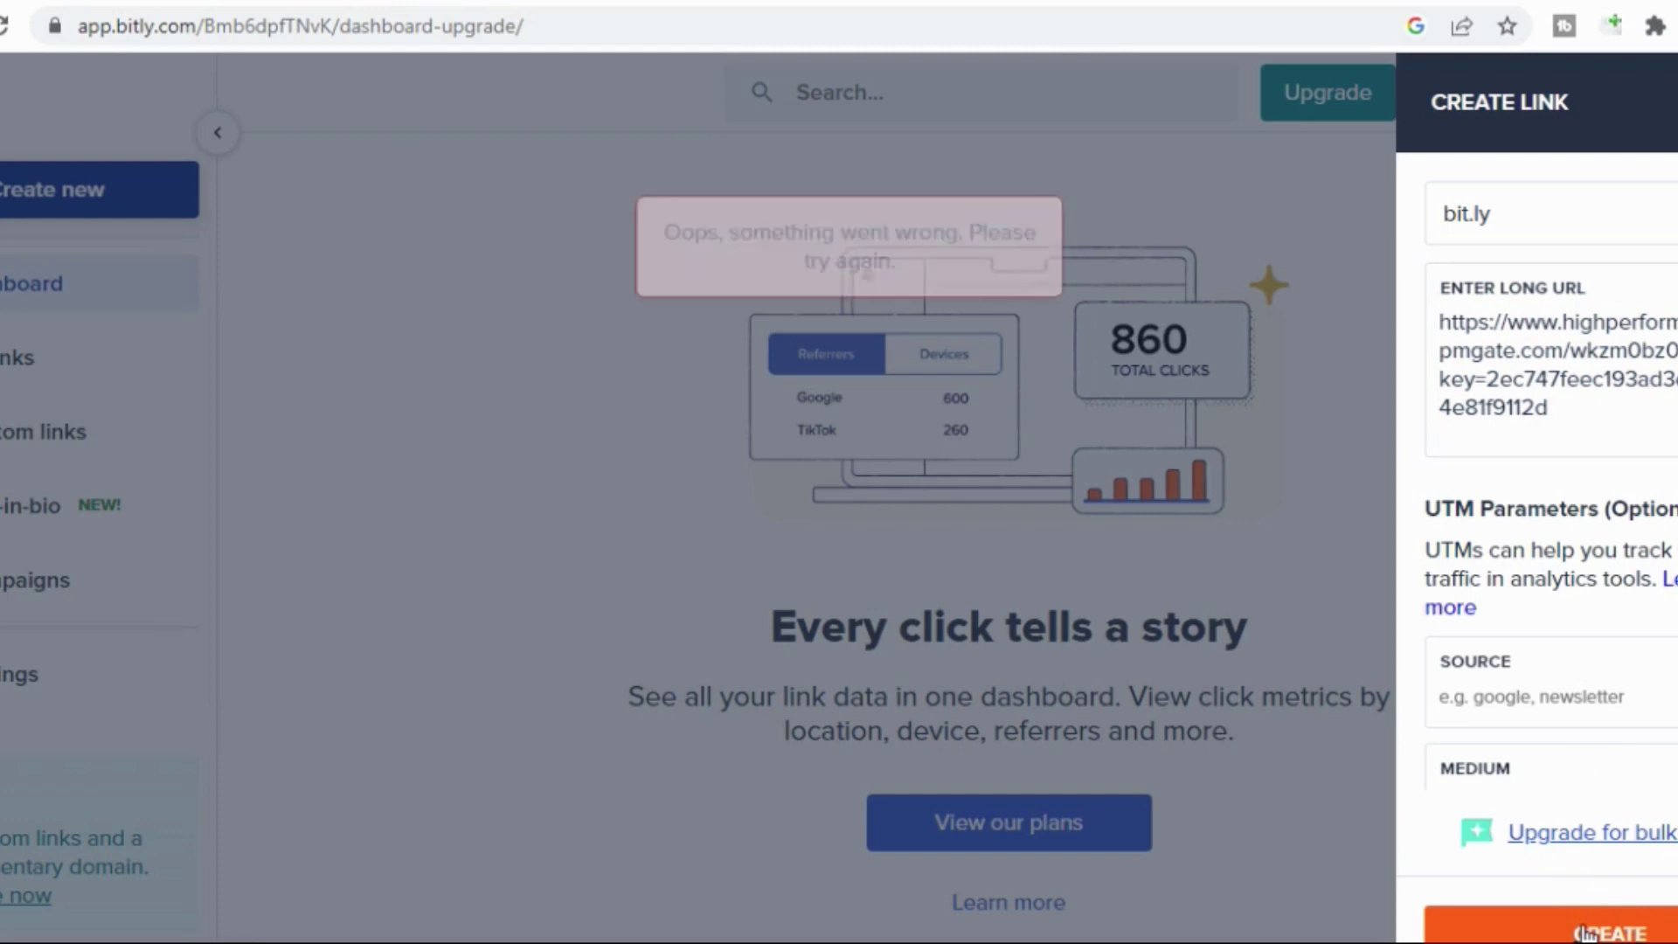
pyautogui.click(691, 524)
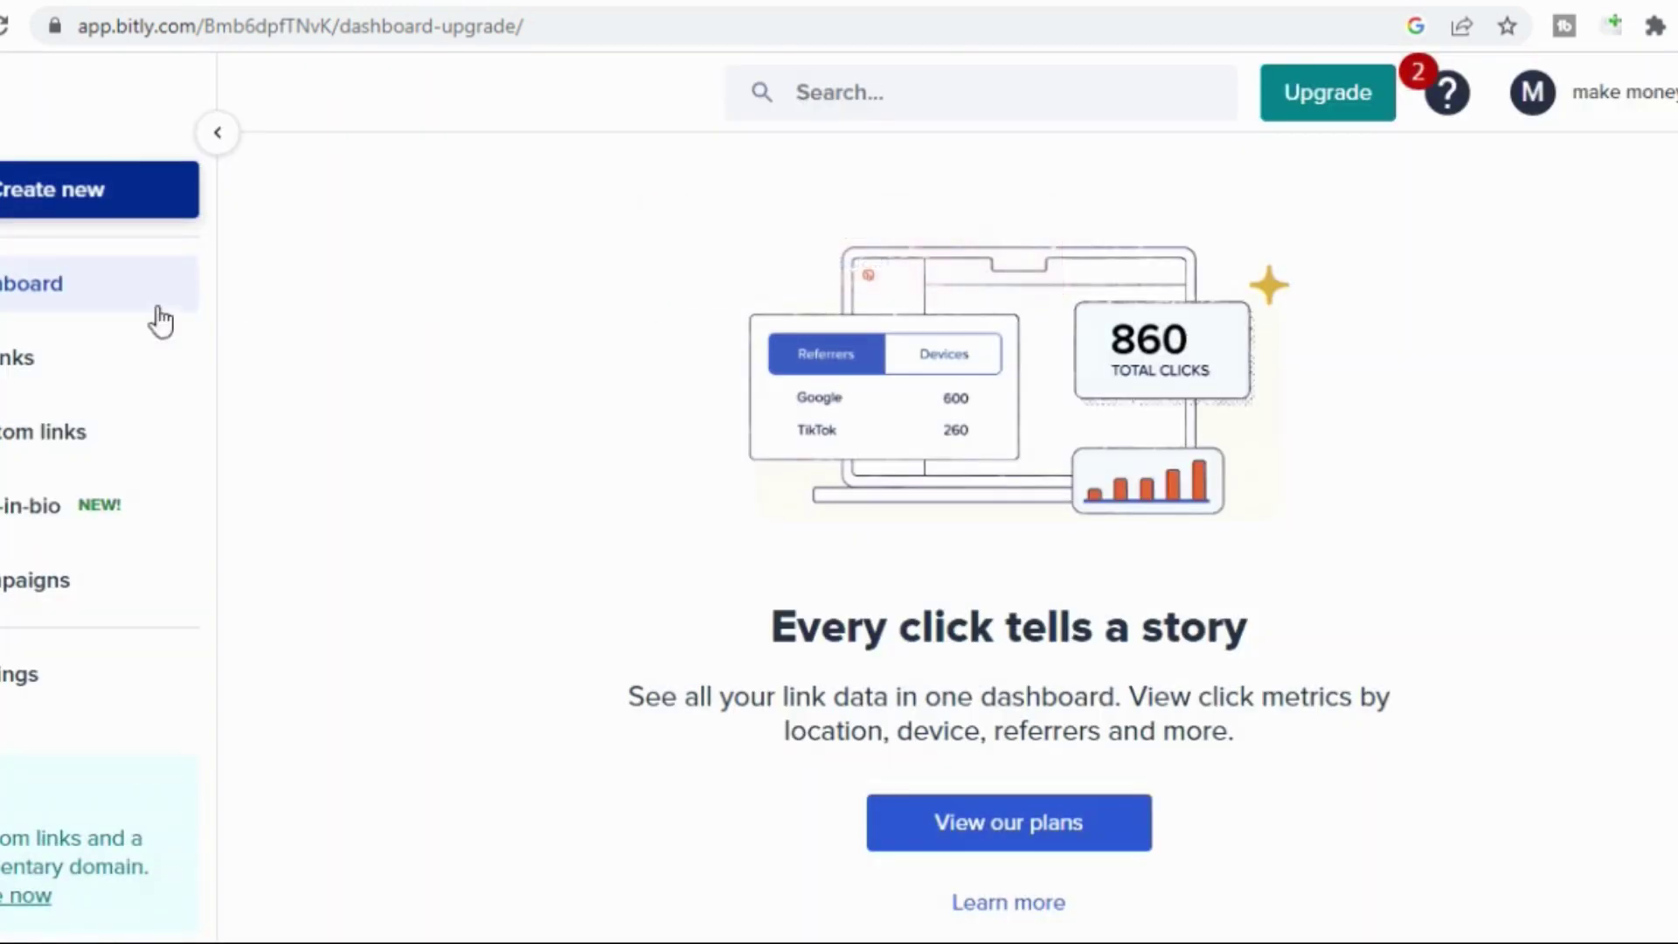
# Step: Copy the new short link bit.ly/3WRbR52 from the Bitly links list and paste it as the source text in ThumbTube's Text Repeater
pyautogui.click(13, 372)
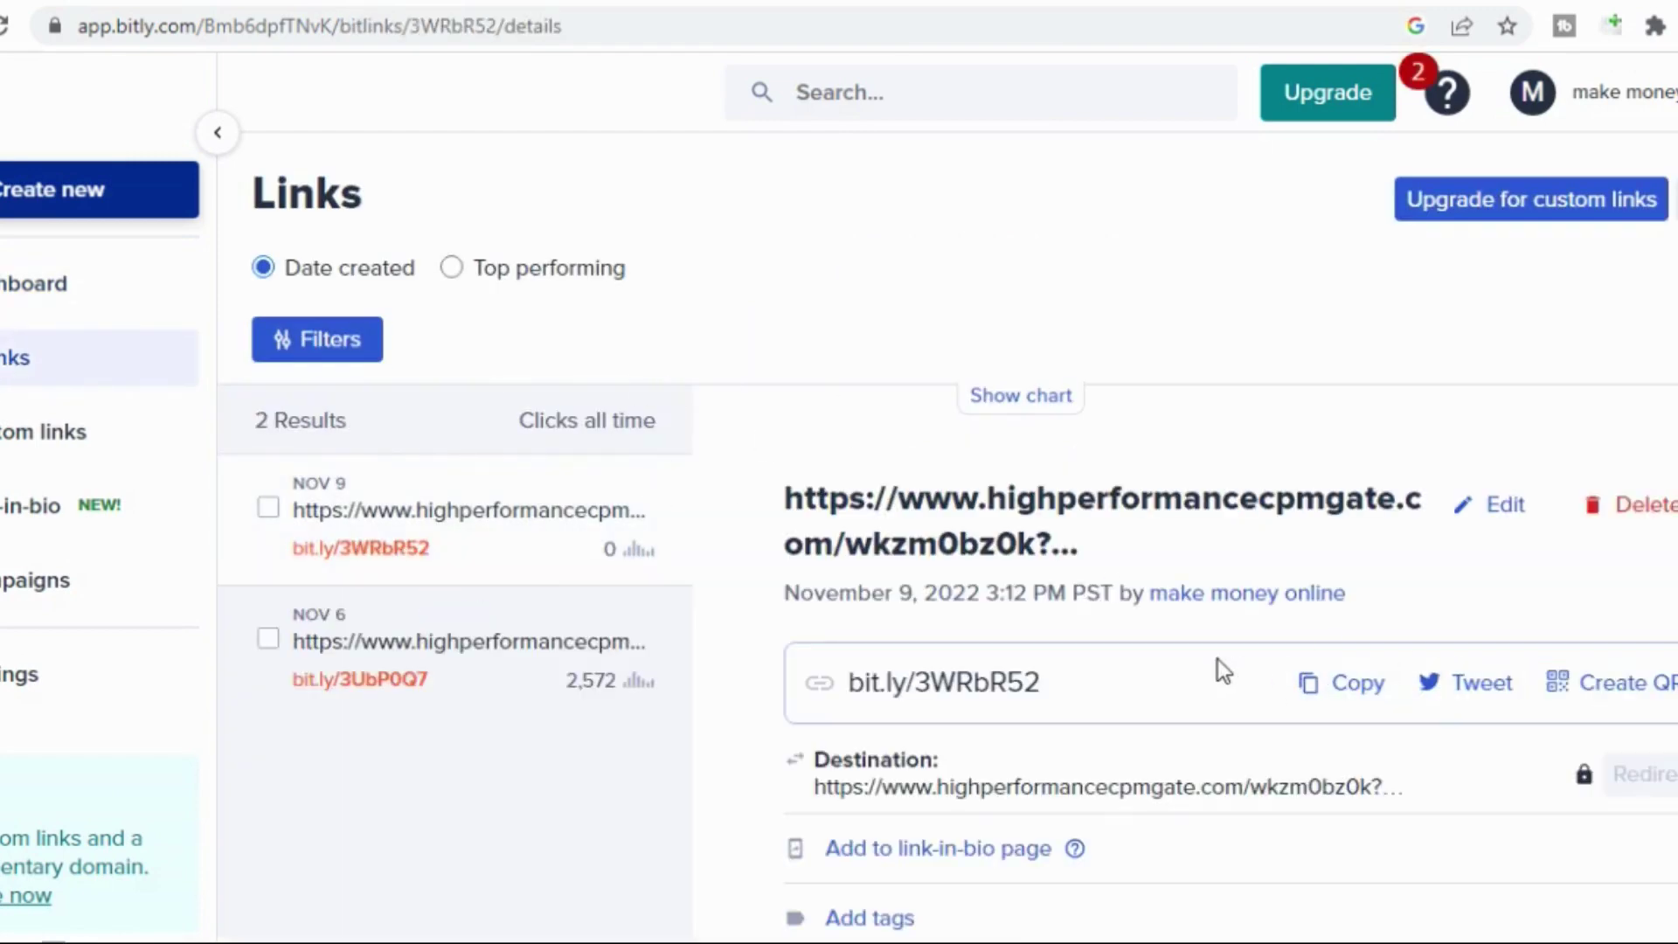
pyautogui.click(1346, 686)
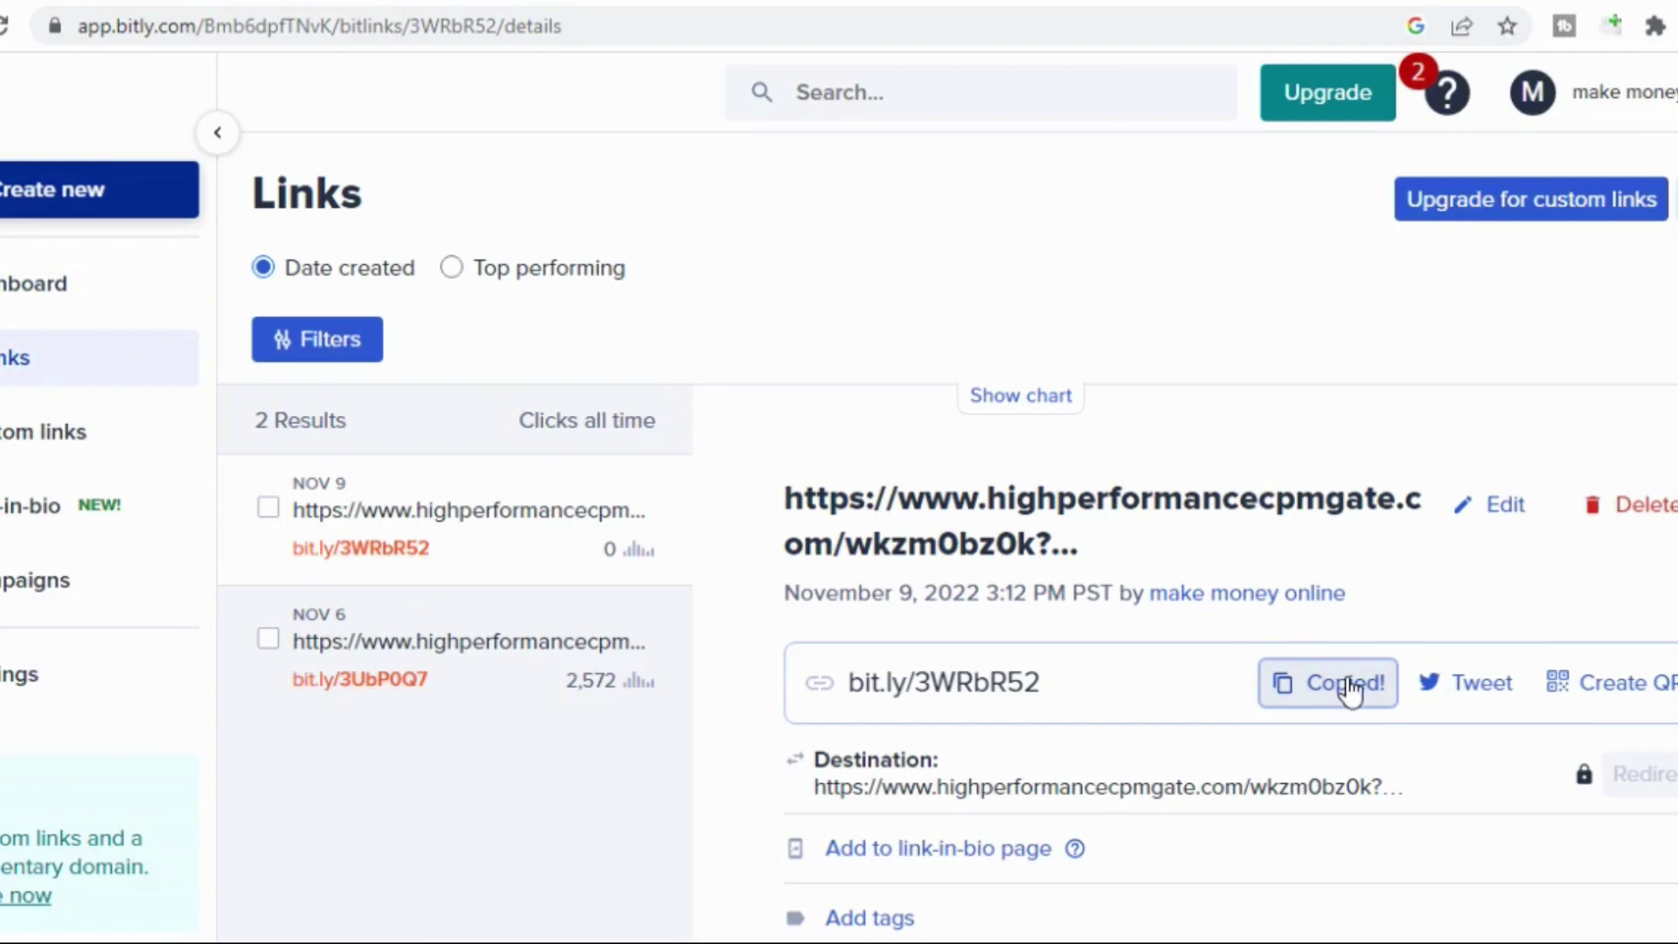
pyautogui.click(904, 88)
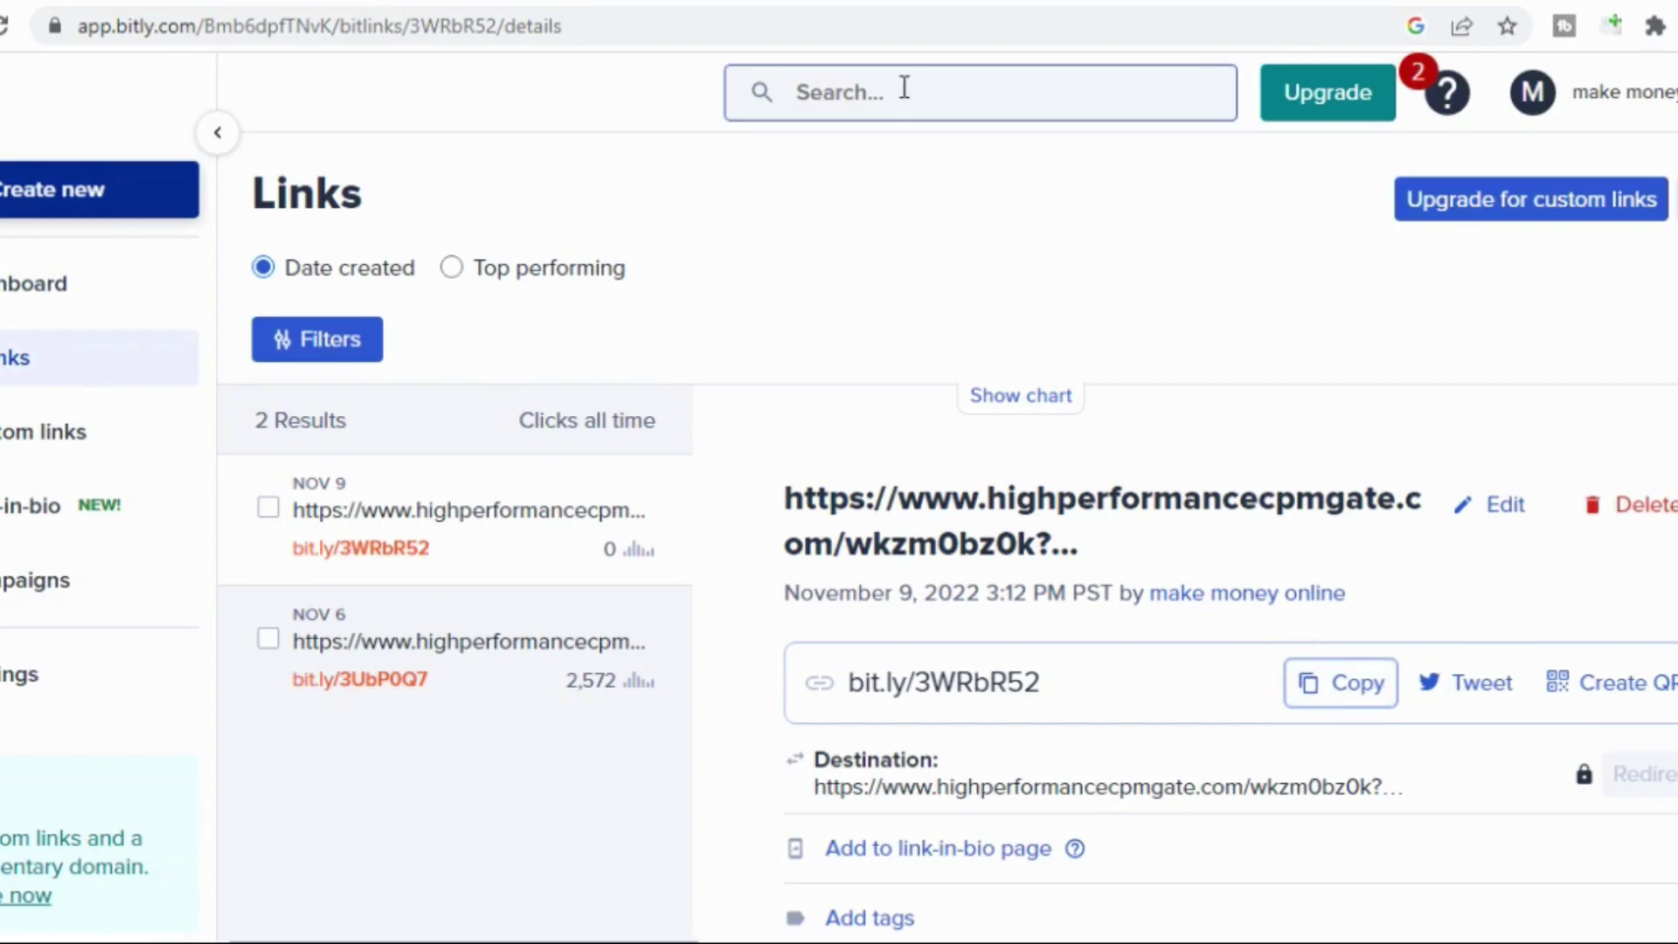
pyautogui.click(904, 1)
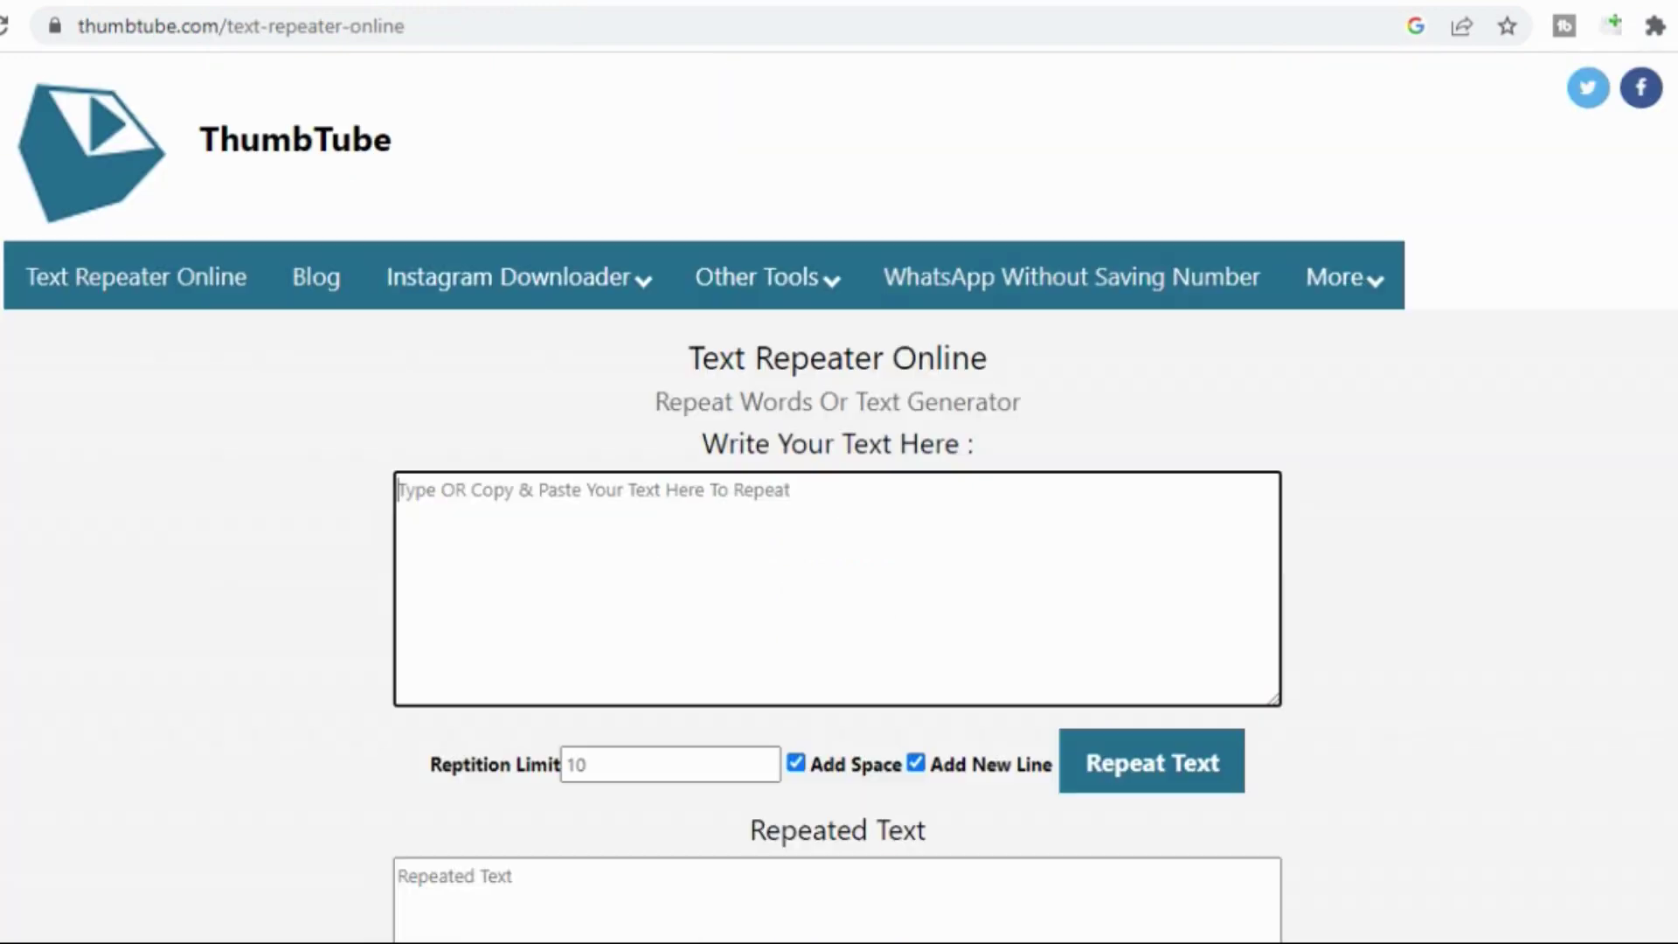
pyautogui.rightClick(542, 491)
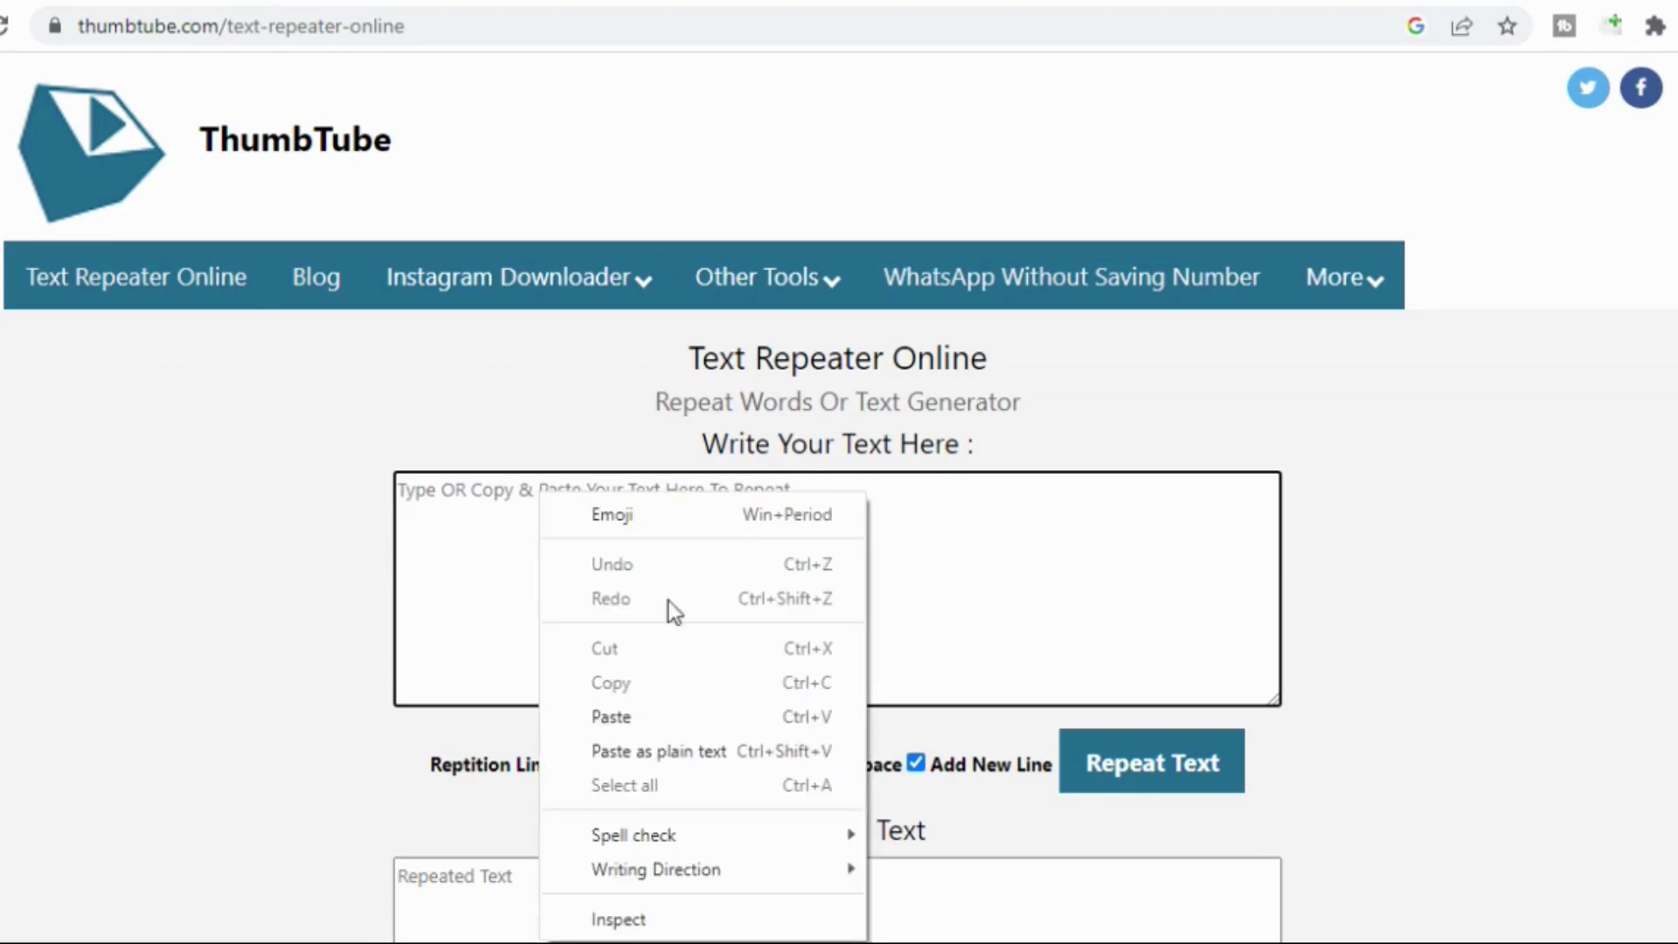
pyautogui.click(656, 721)
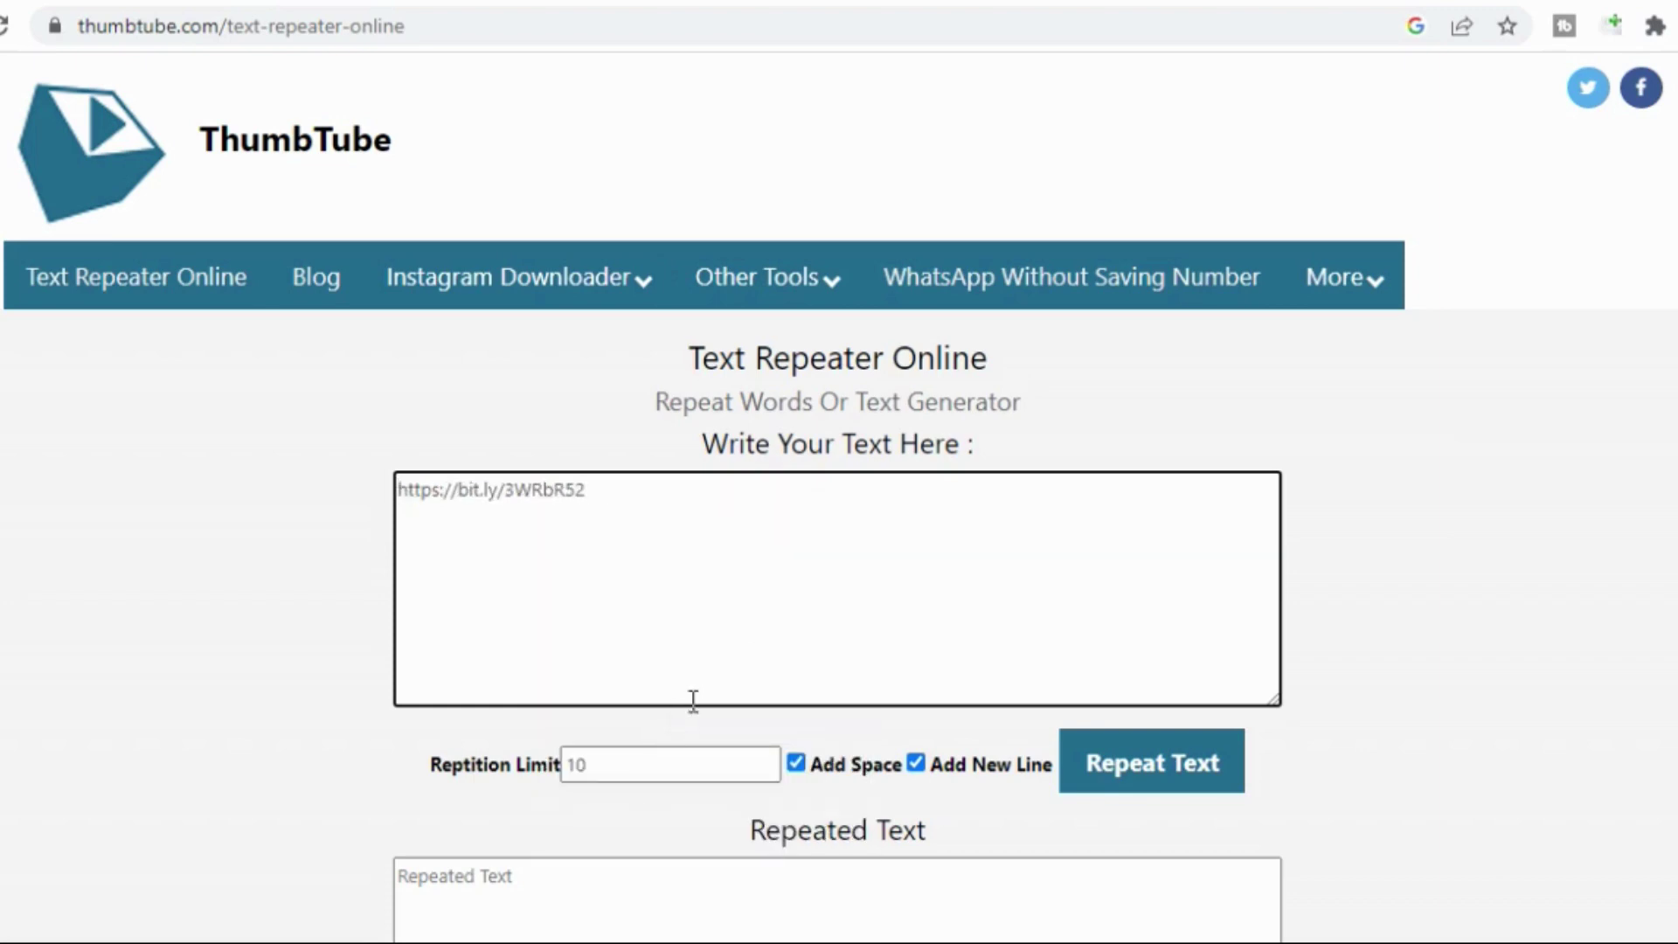
# Step: Set the repetition limit to 50 and generate the repeated text of the short link
pyautogui.click(657, 773)
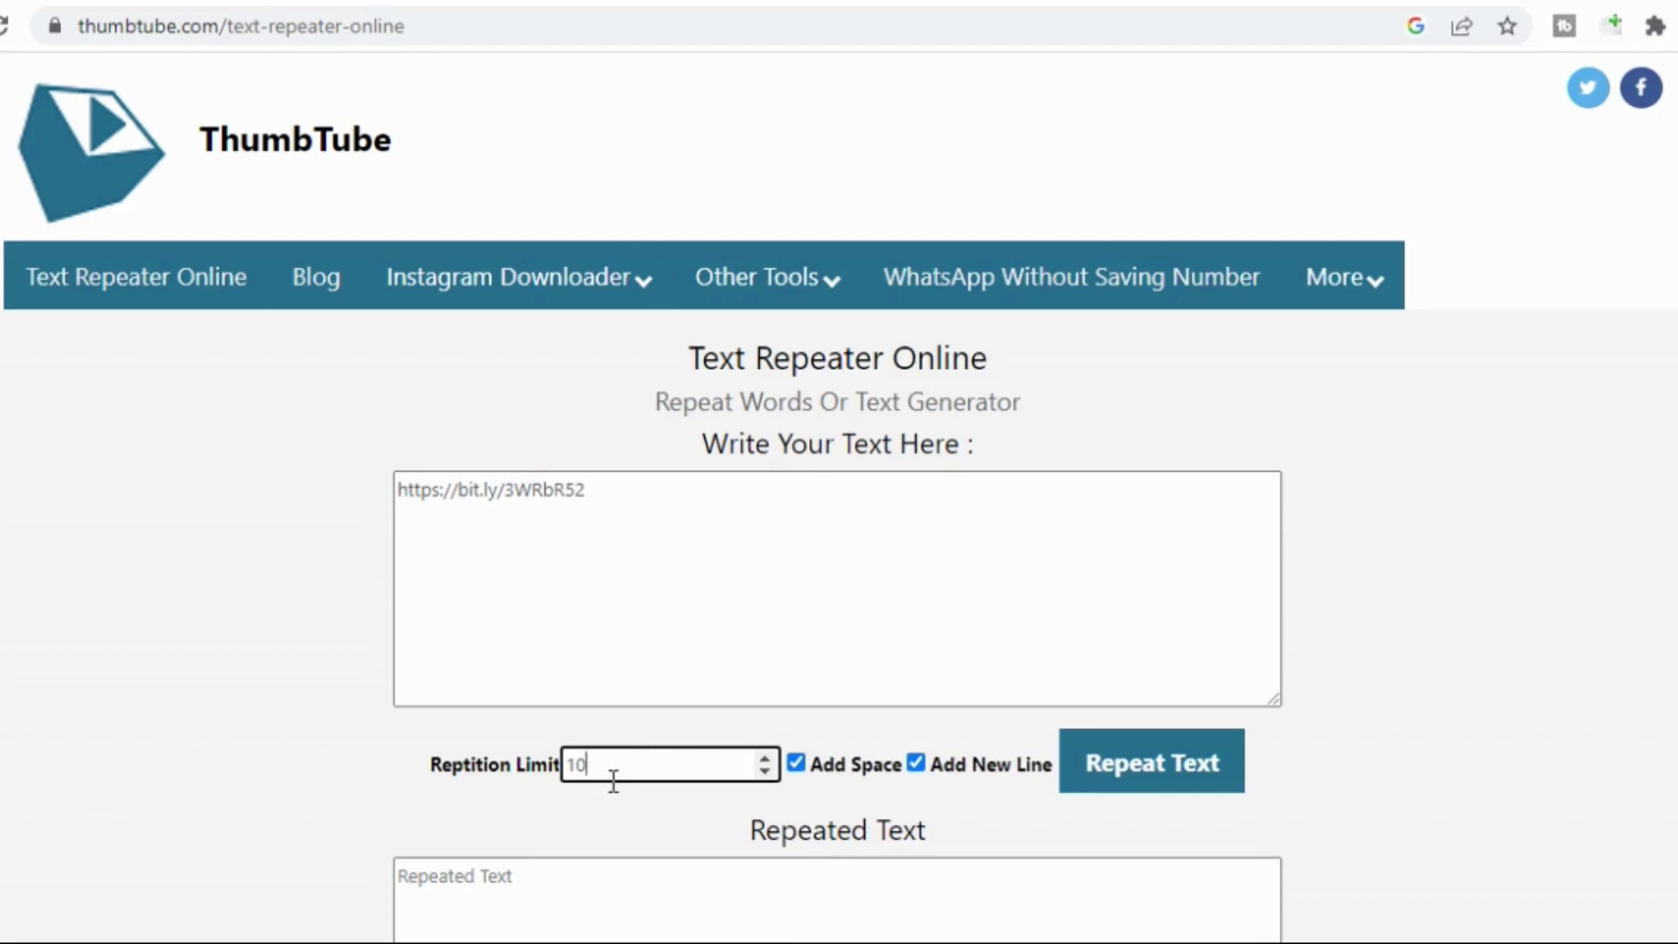
pyautogui.press('BackSpace')
pyautogui.press('BackSpace')
pyautogui.write('50')
pyautogui.click(1154, 774)
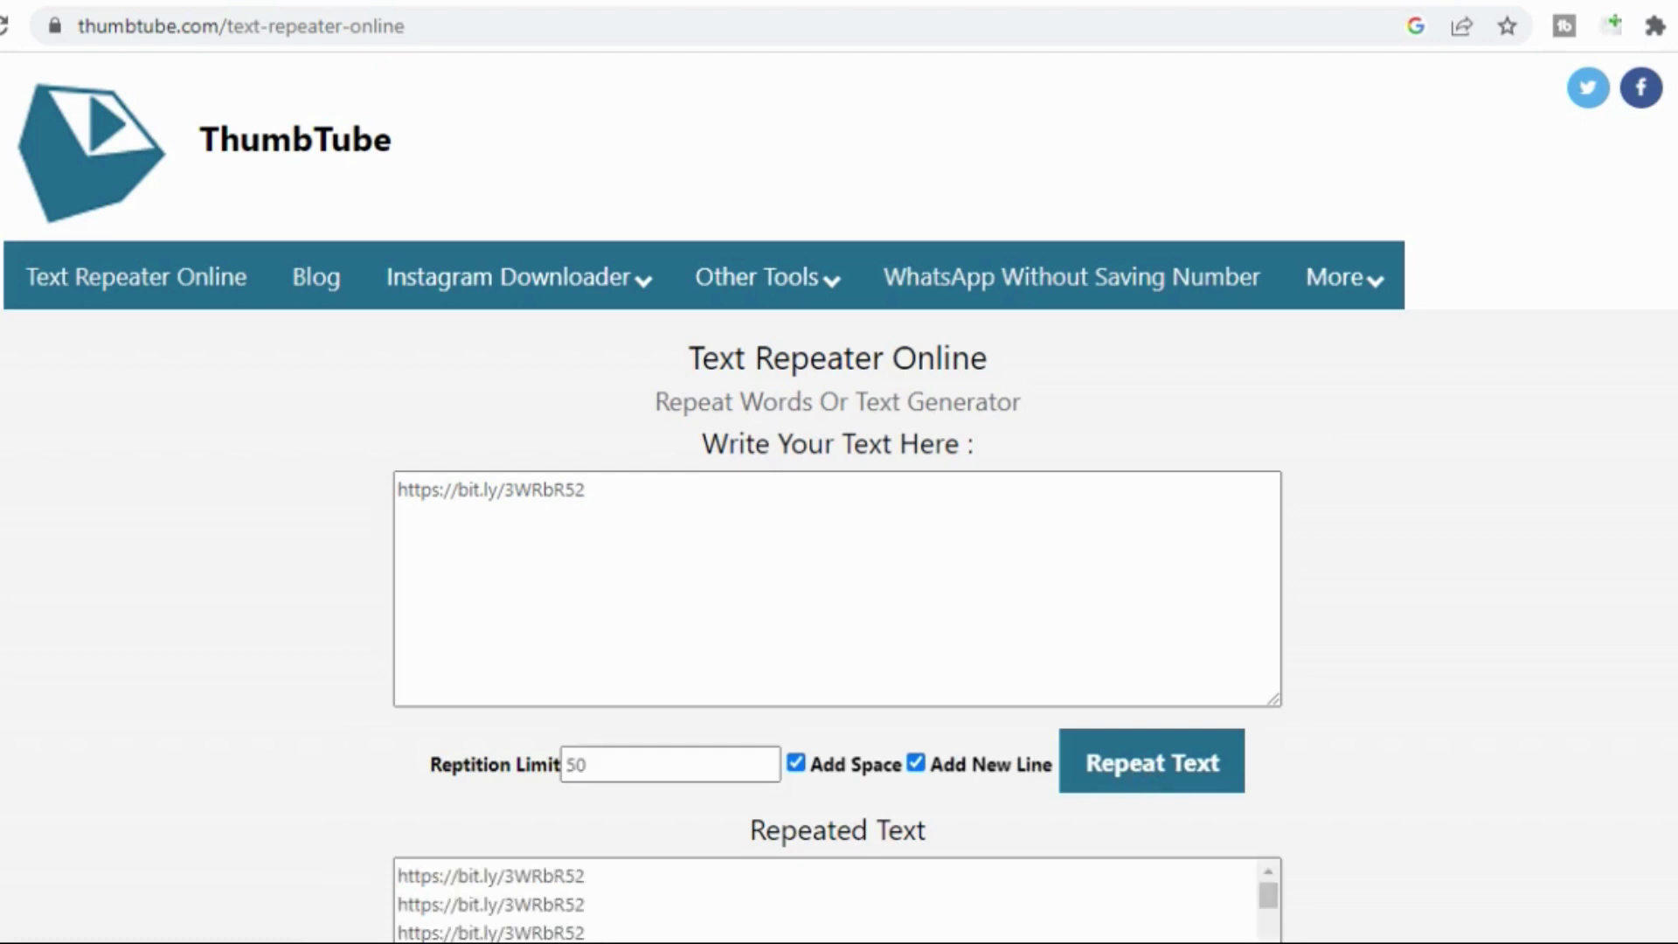
pyautogui.scroll(-5, 794, 656)
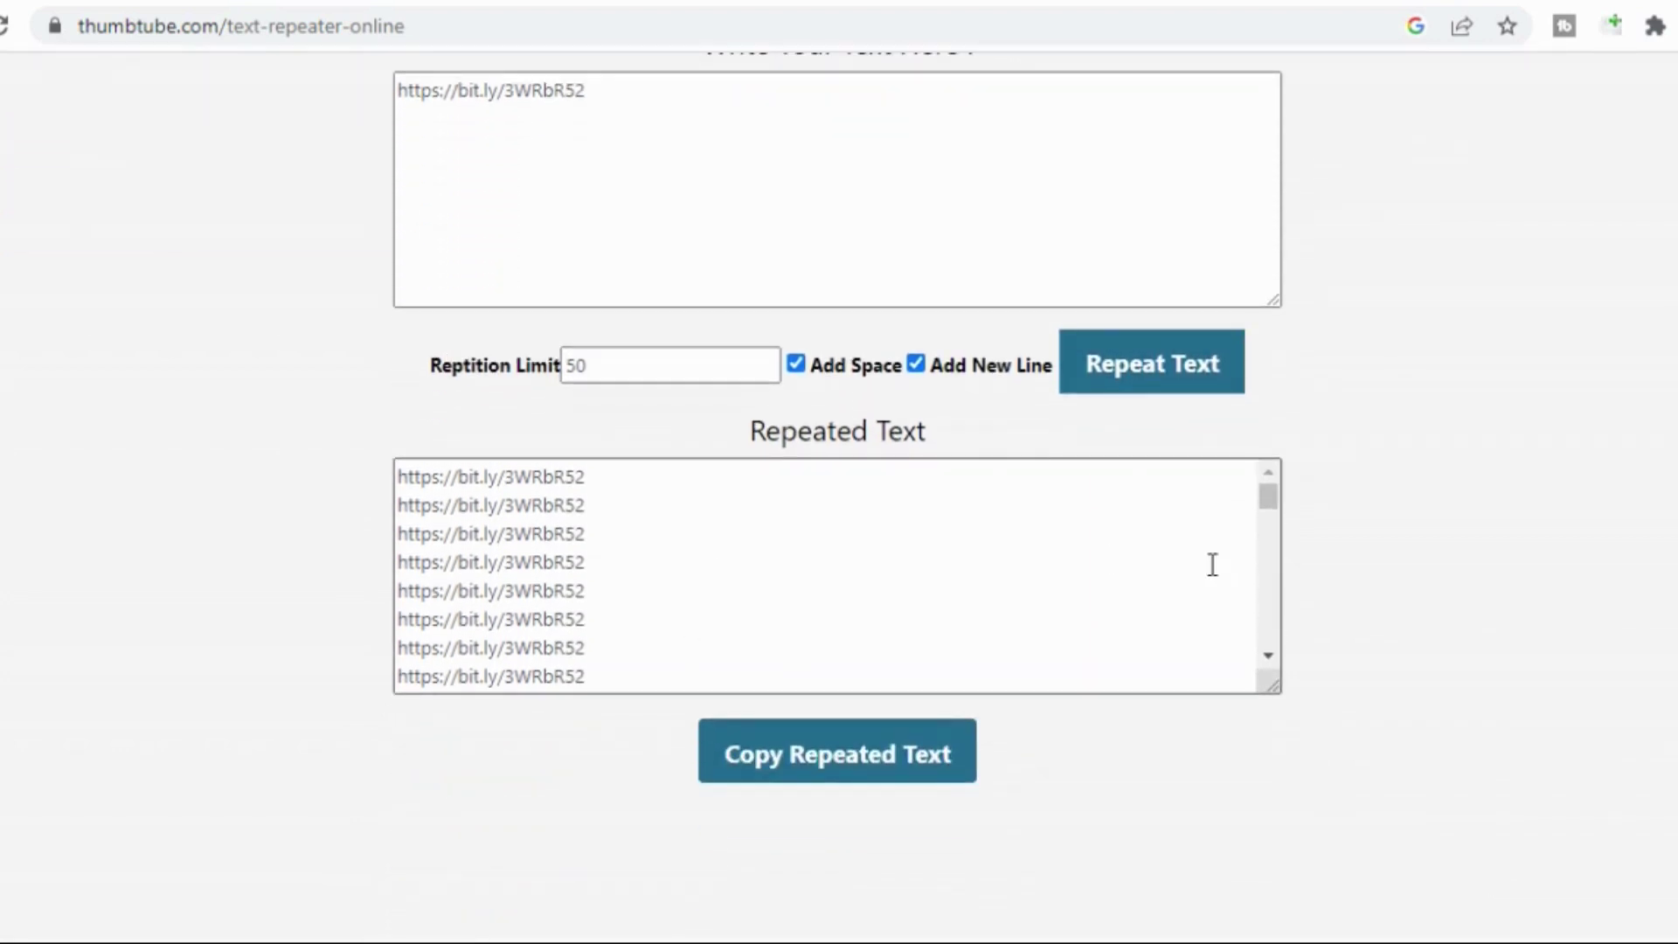
# Step: Review the repeated short links in the output and copy all of the repeated text
pyautogui.click(1262, 639)
pyautogui.moveTo(1262, 636); pyautogui.dragTo(1262, 635)
pyautogui.click(1267, 652)
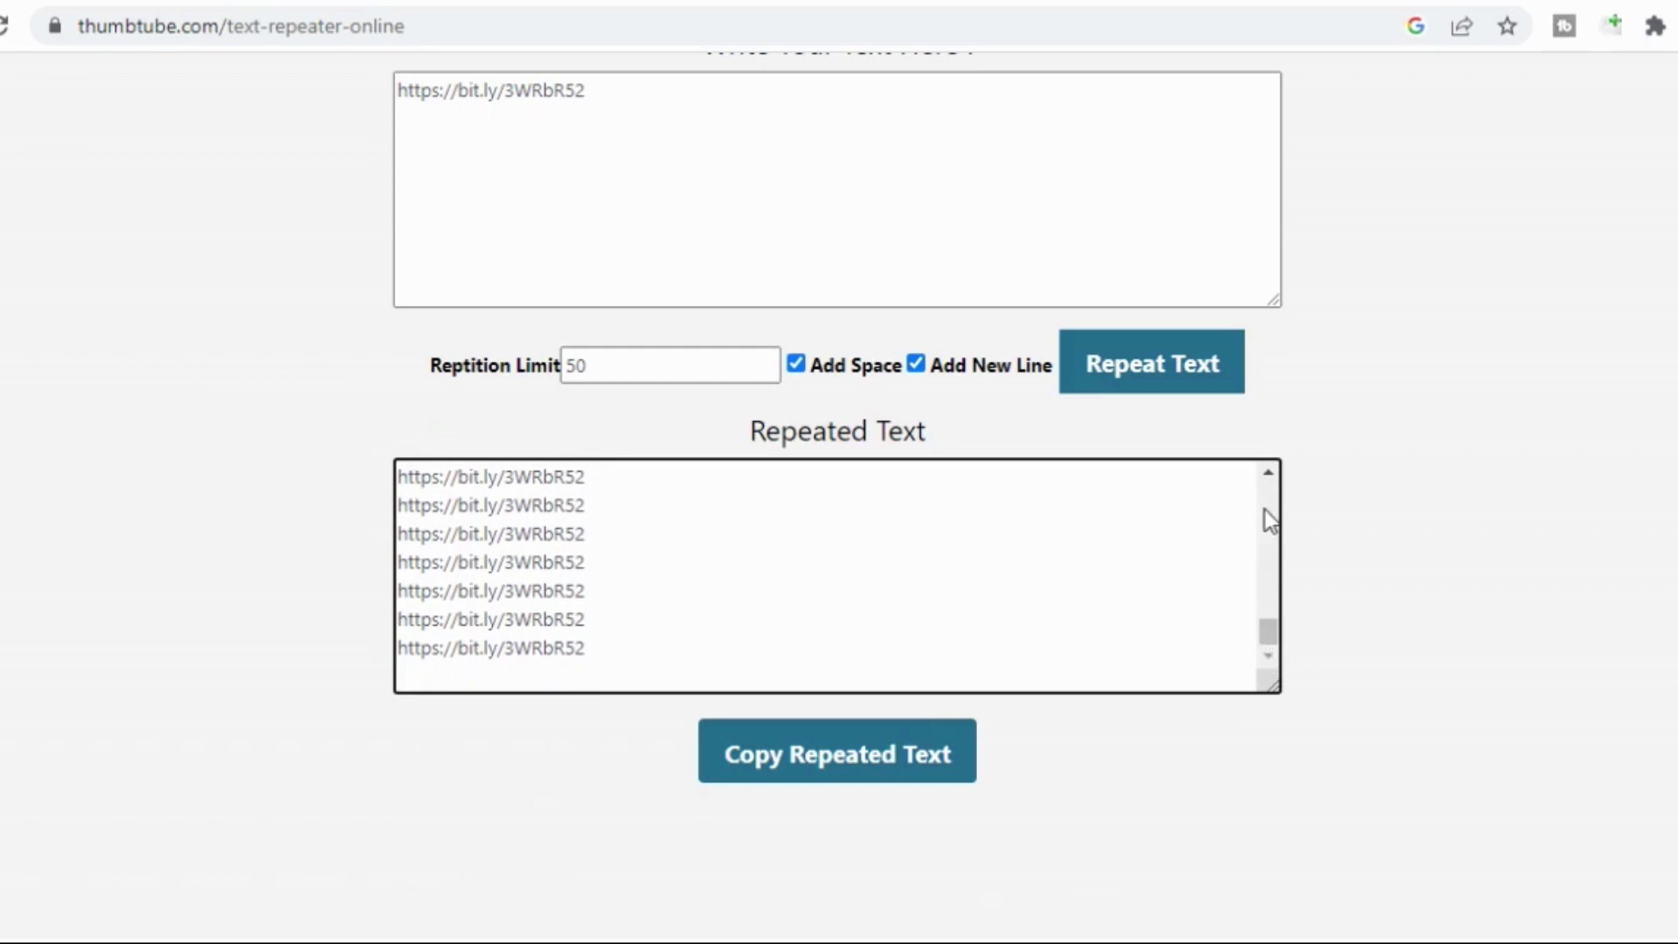
pyautogui.moveTo(1265, 510); pyautogui.dragTo(1271, 478)
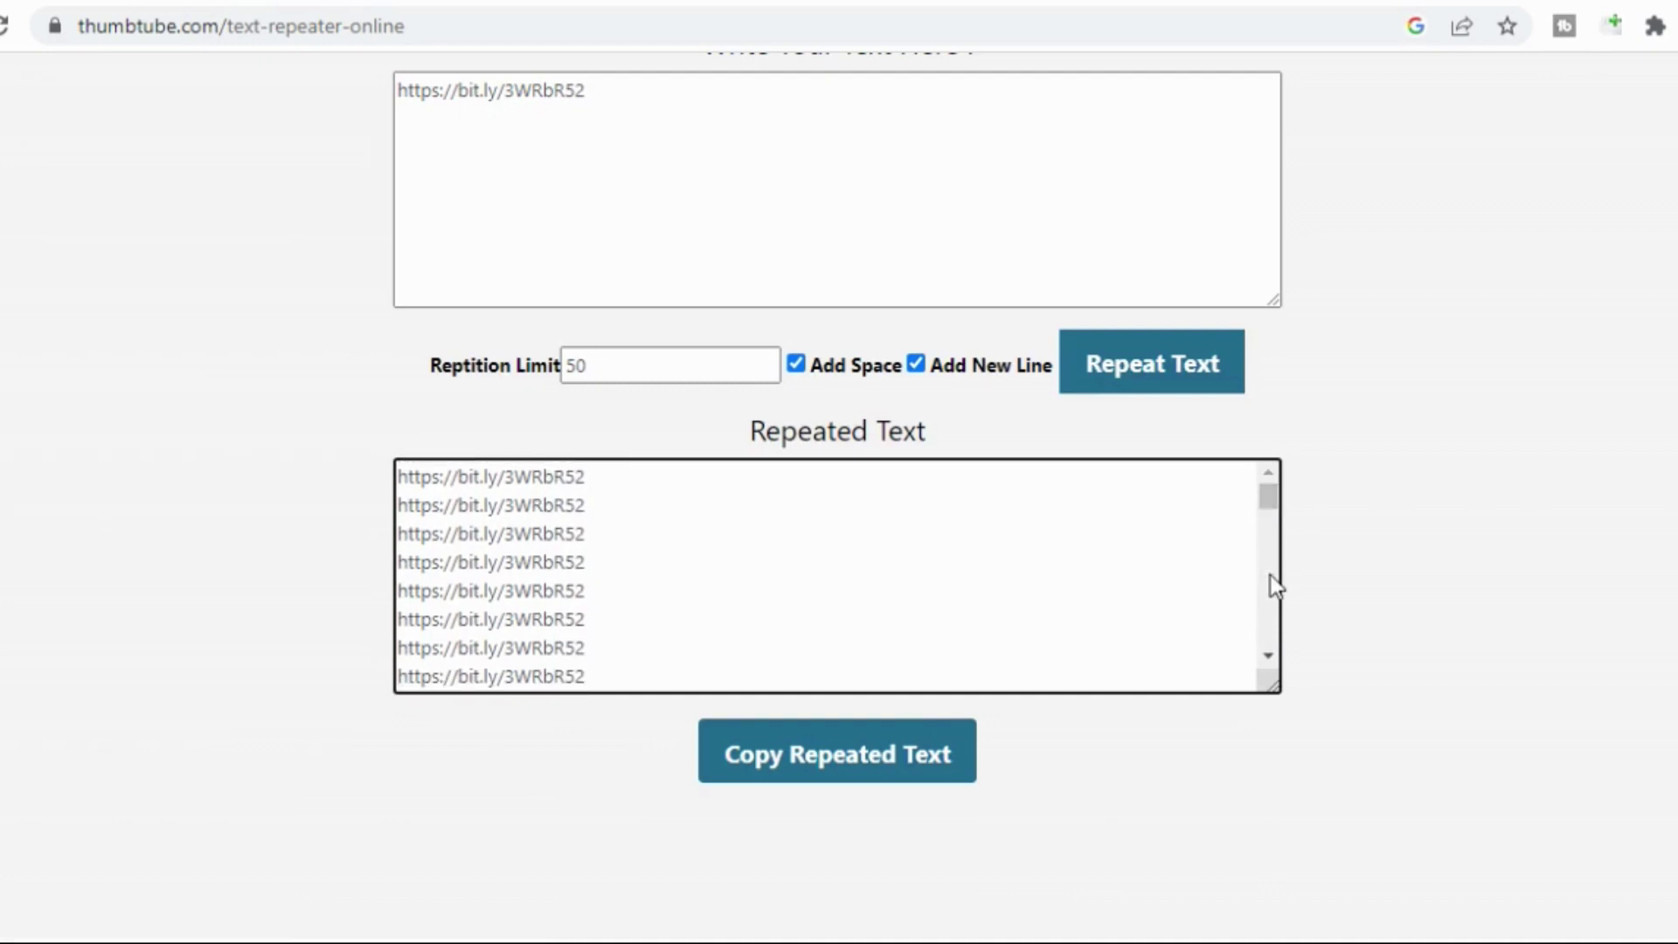
pyautogui.moveTo(1270, 577); pyautogui.dragTo(1272, 613)
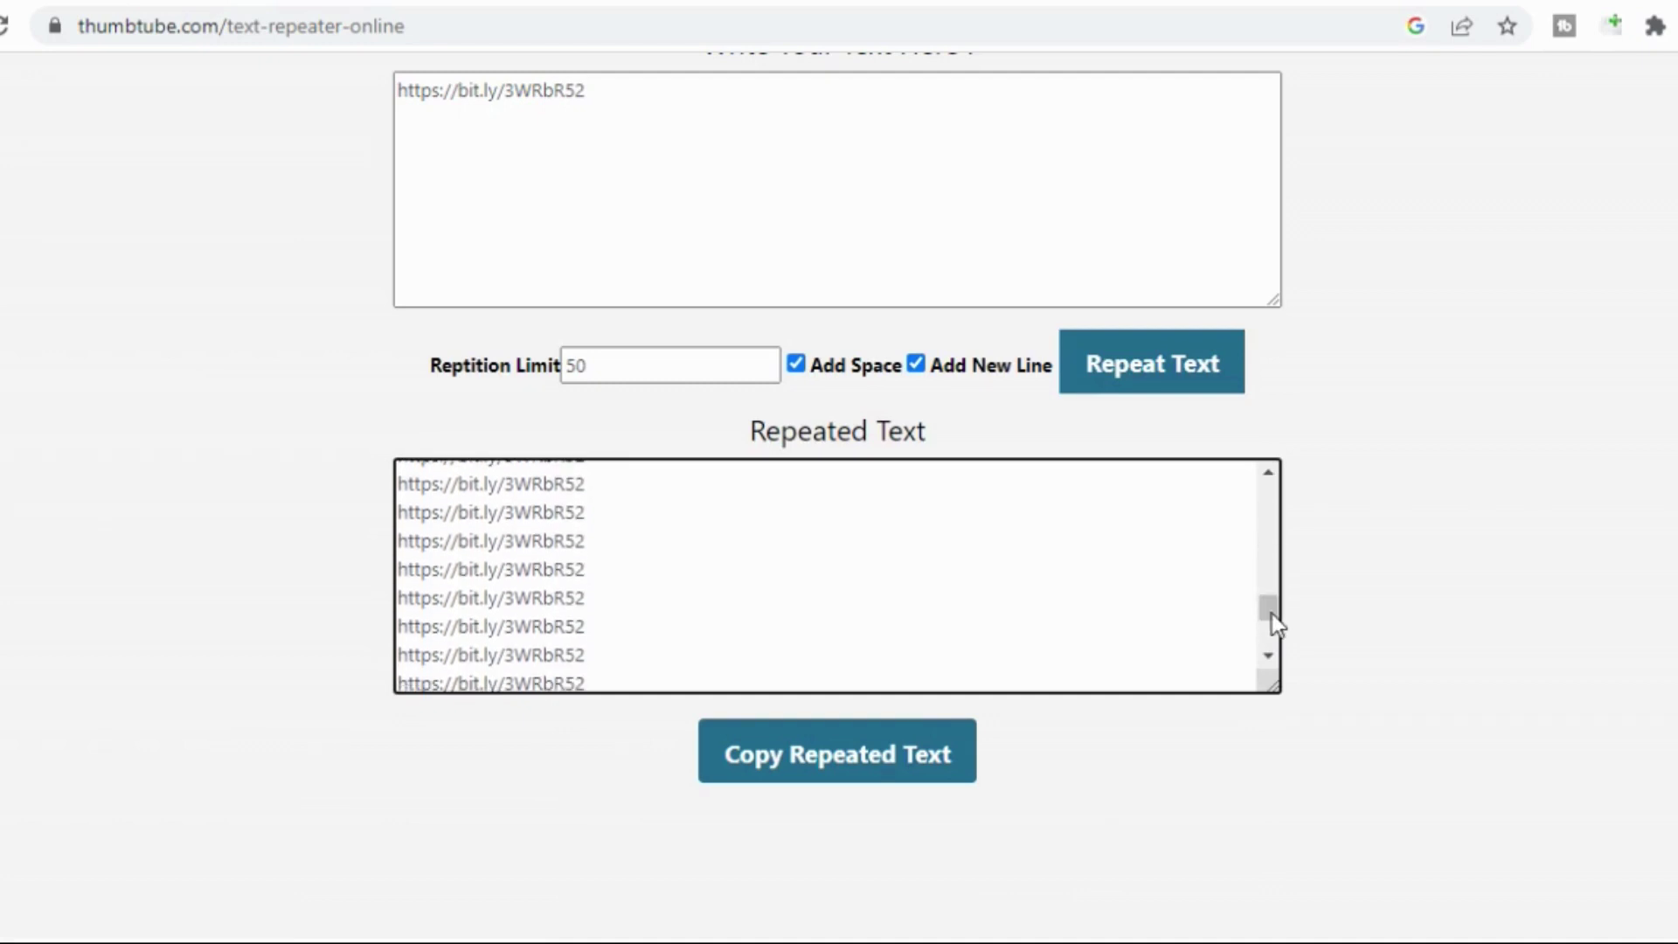
pyautogui.click(859, 758)
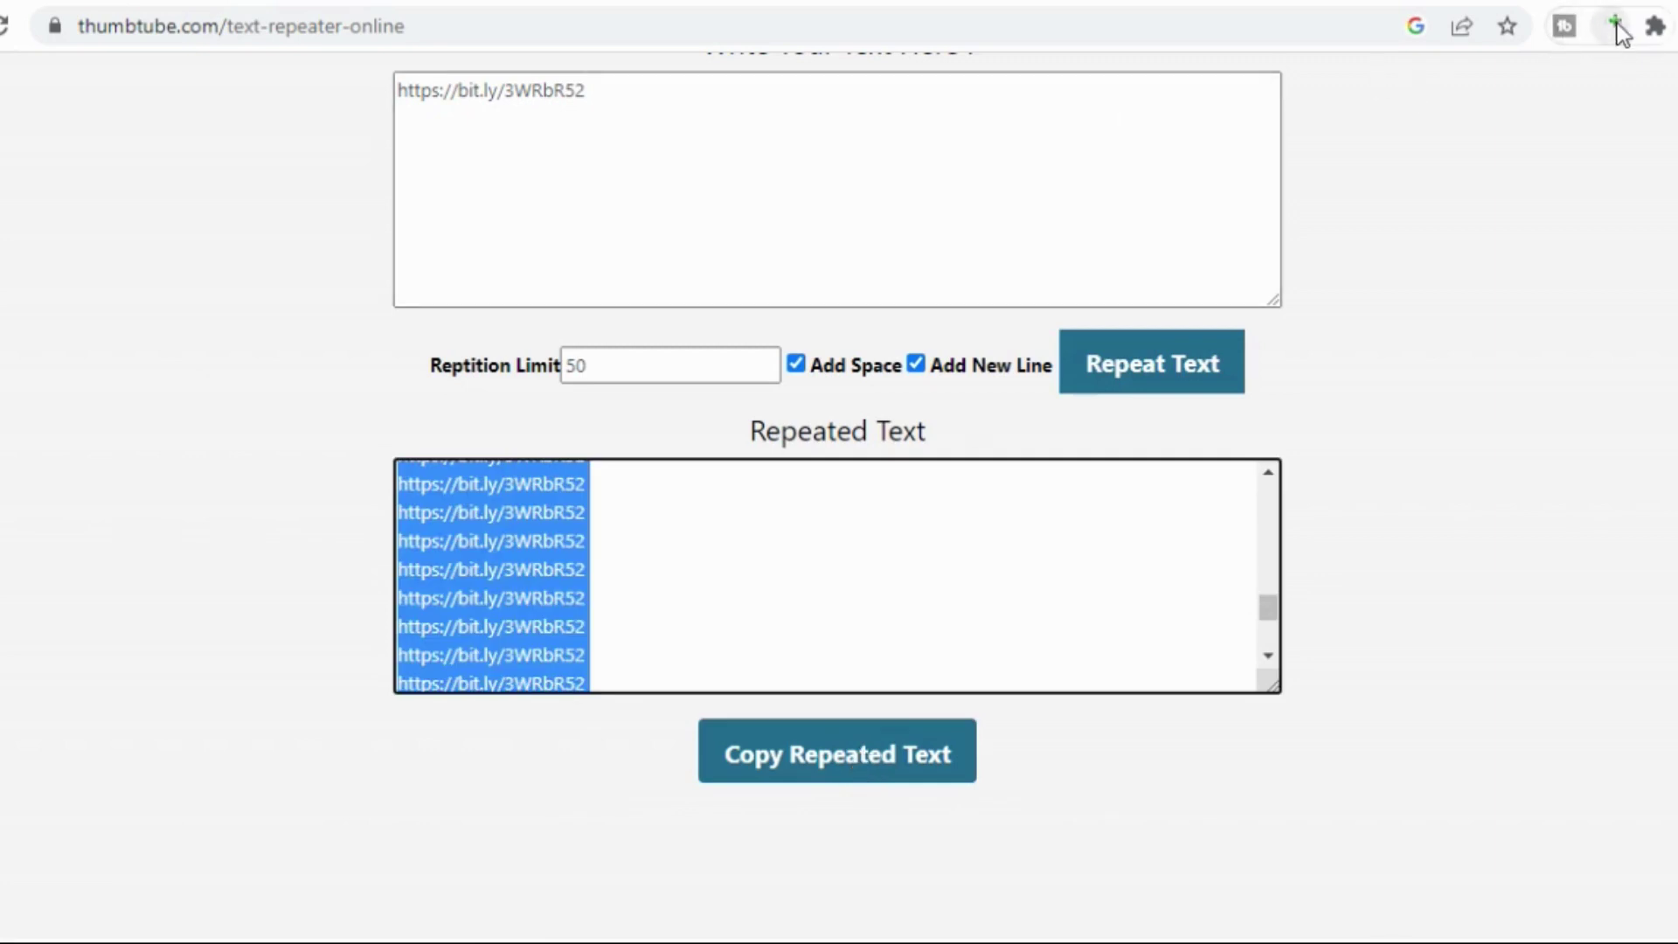
pyautogui.click(1618, 33)
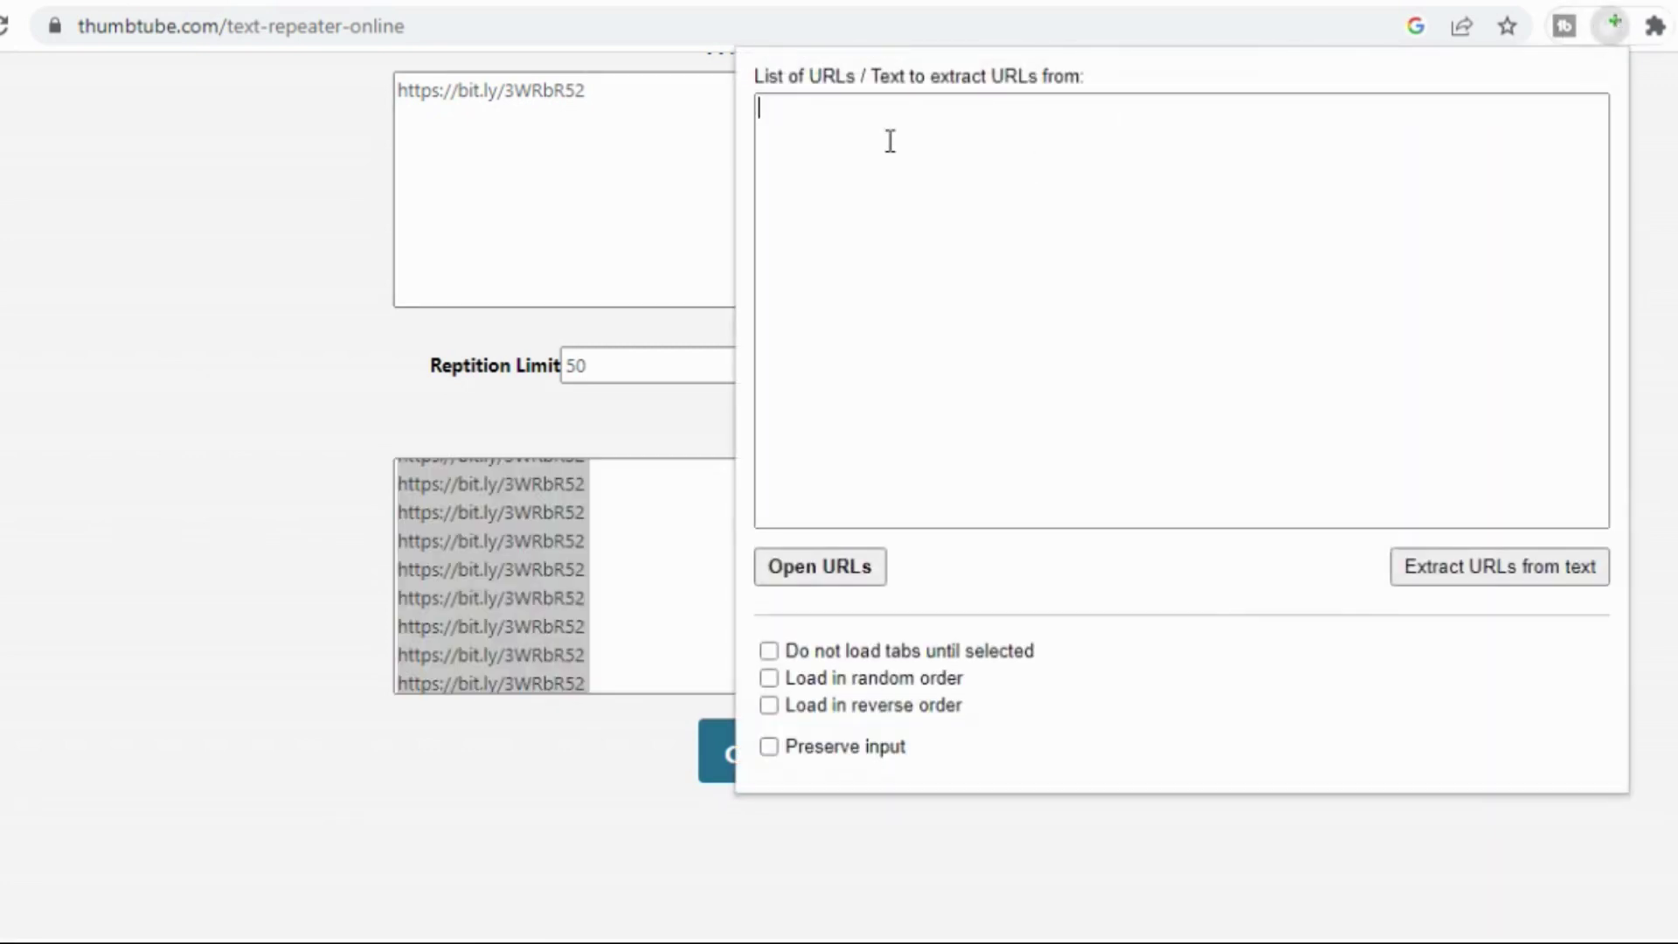
pyautogui.rightClick(891, 142)
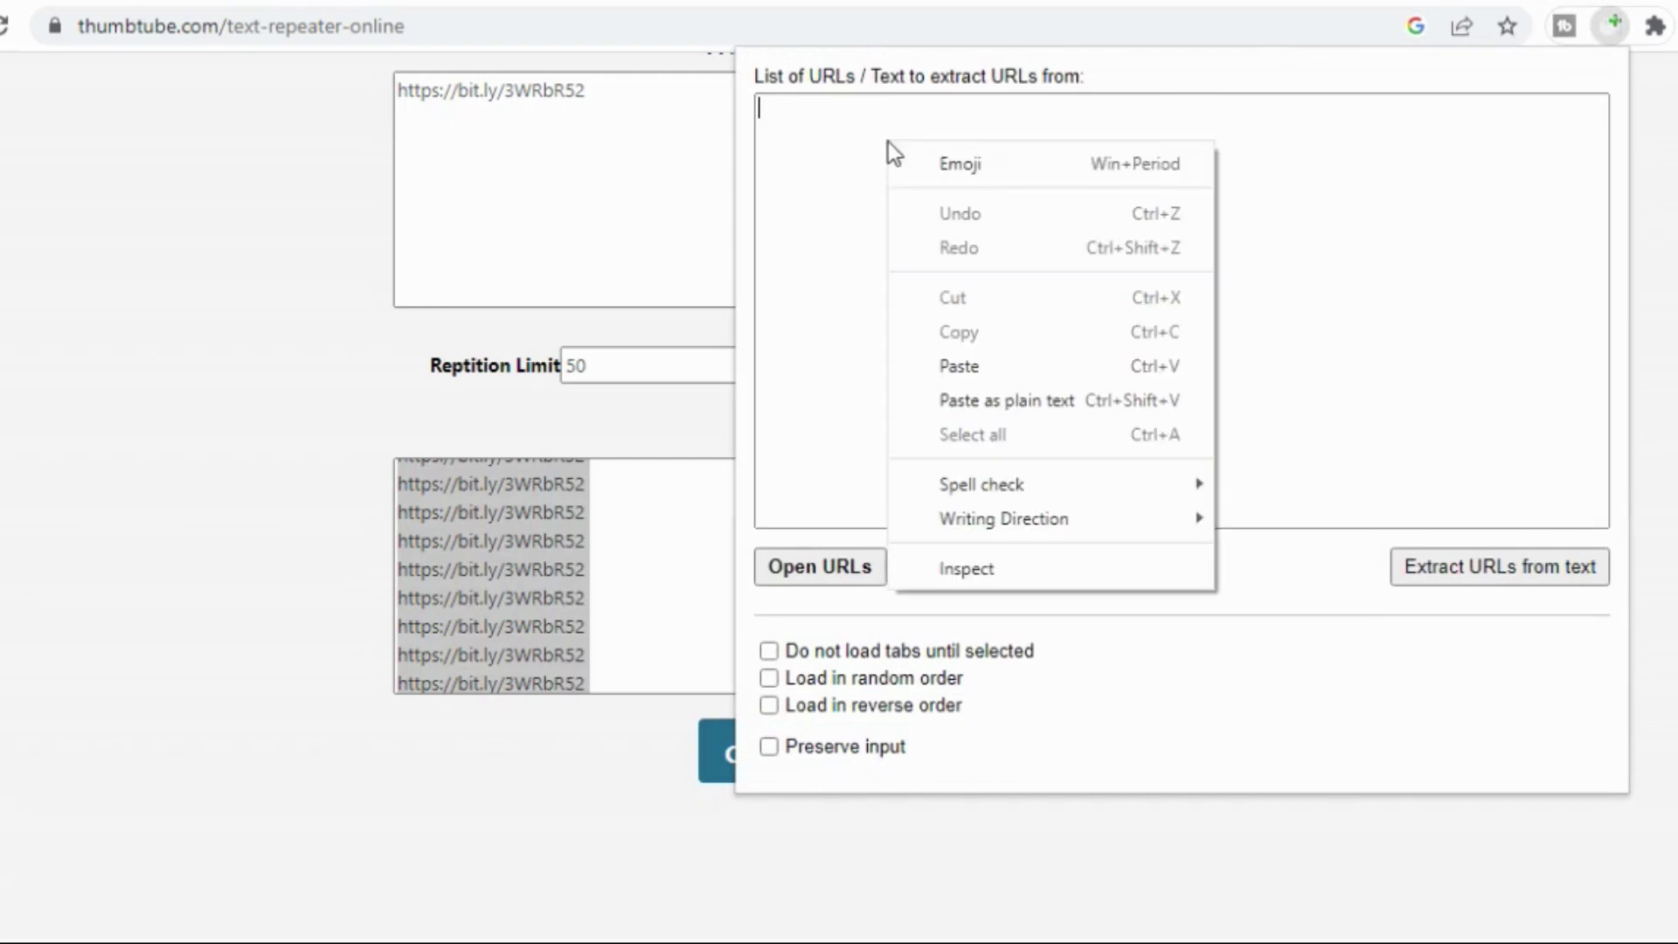
pyautogui.click(1027, 355)
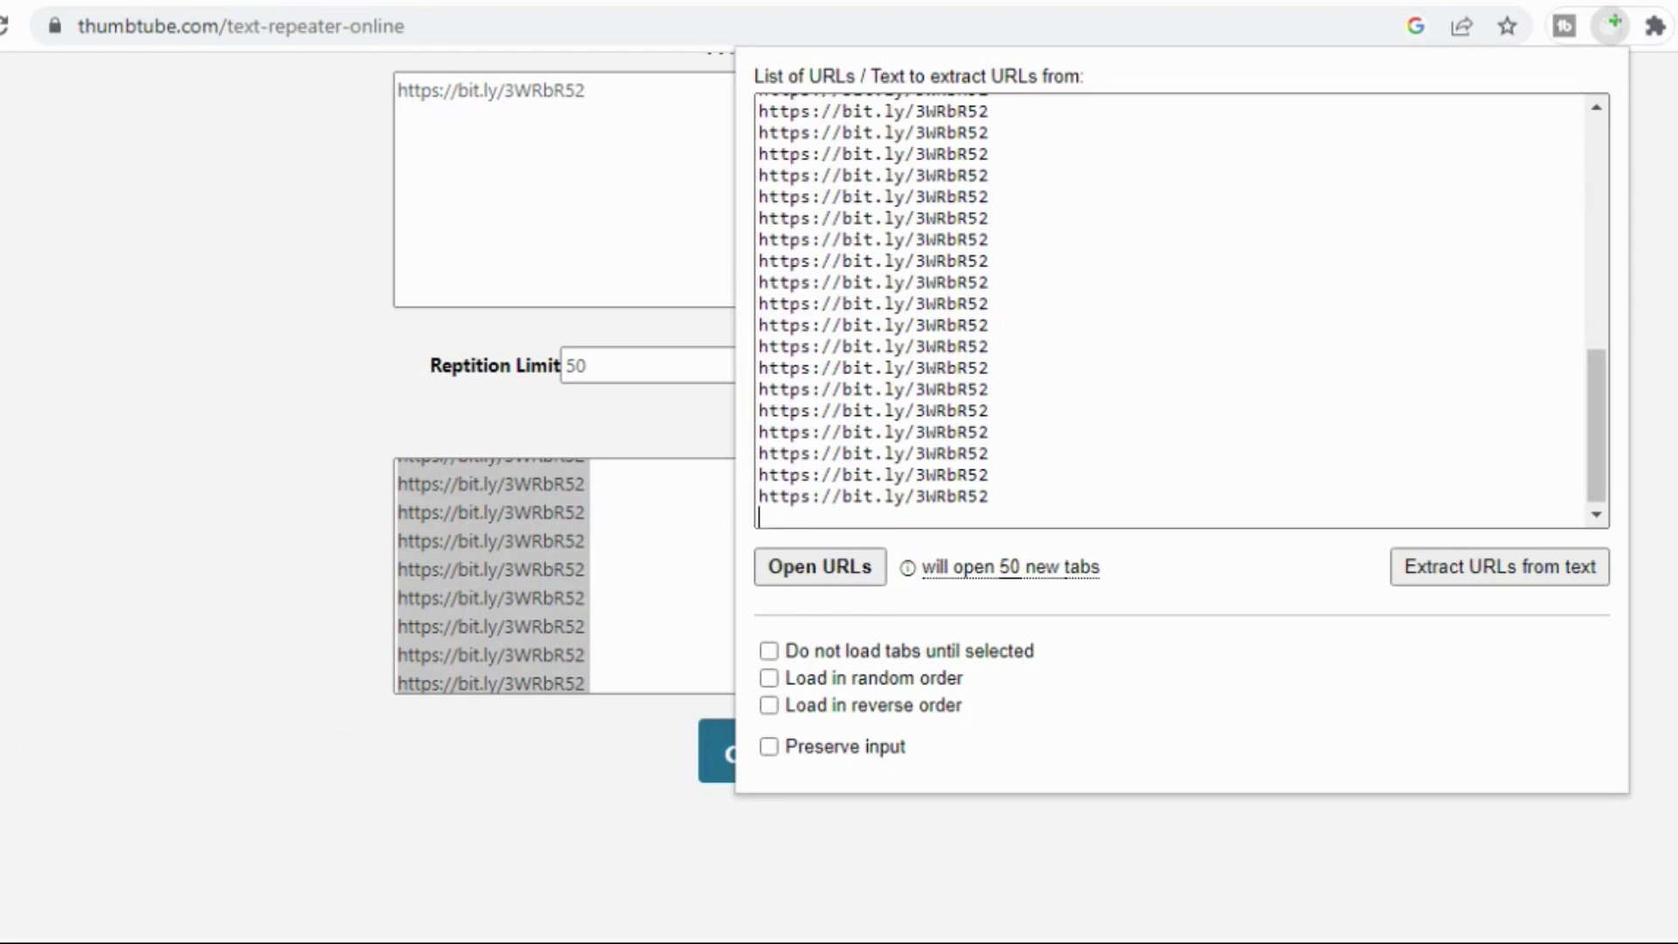
pyautogui.press('Escape')
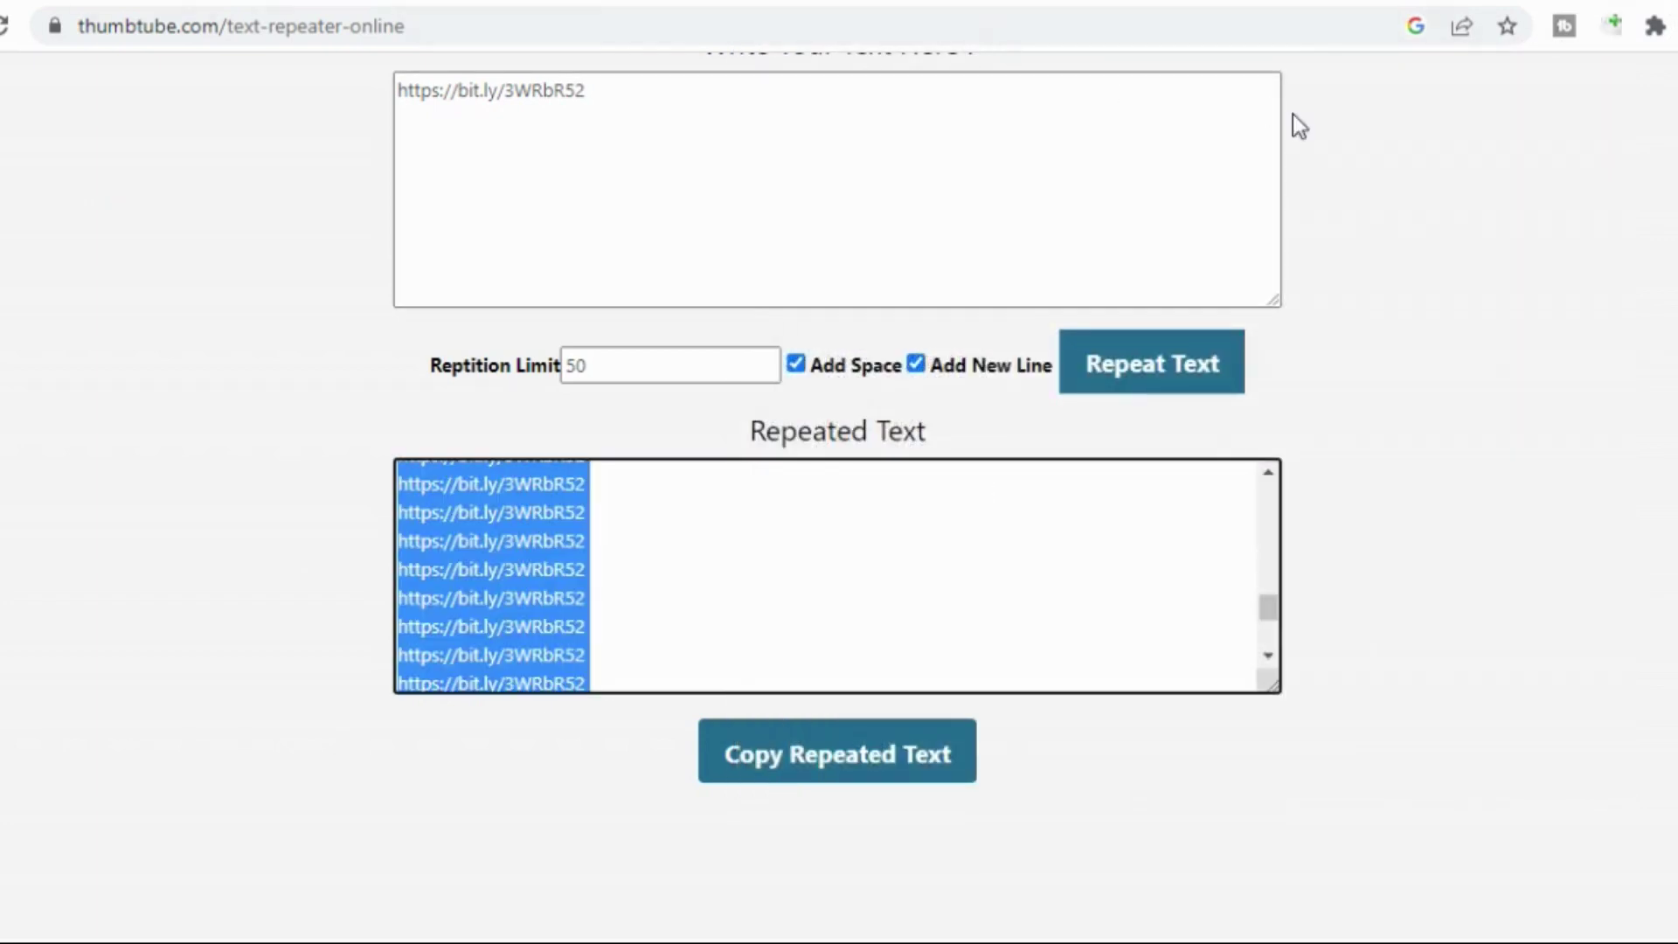
# Step: Paste the copied bit.ly links into the browser extension's URL list and open them all in new tabs
pyautogui.click(1603, 29)
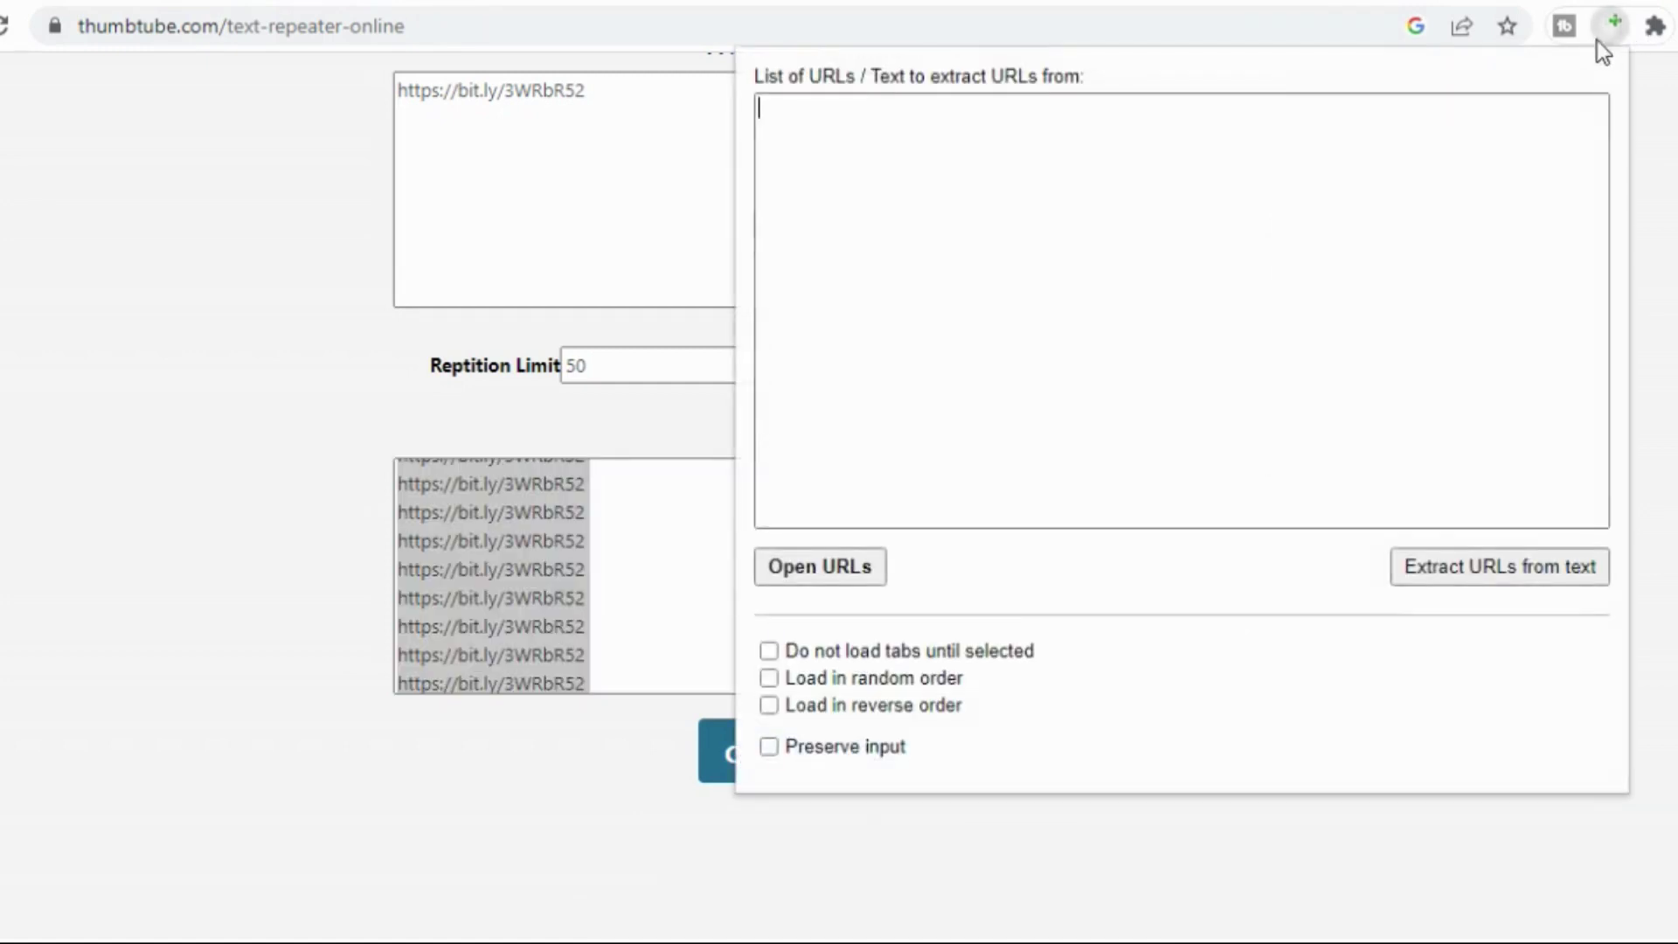
pyautogui.rightClick(1160, 156)
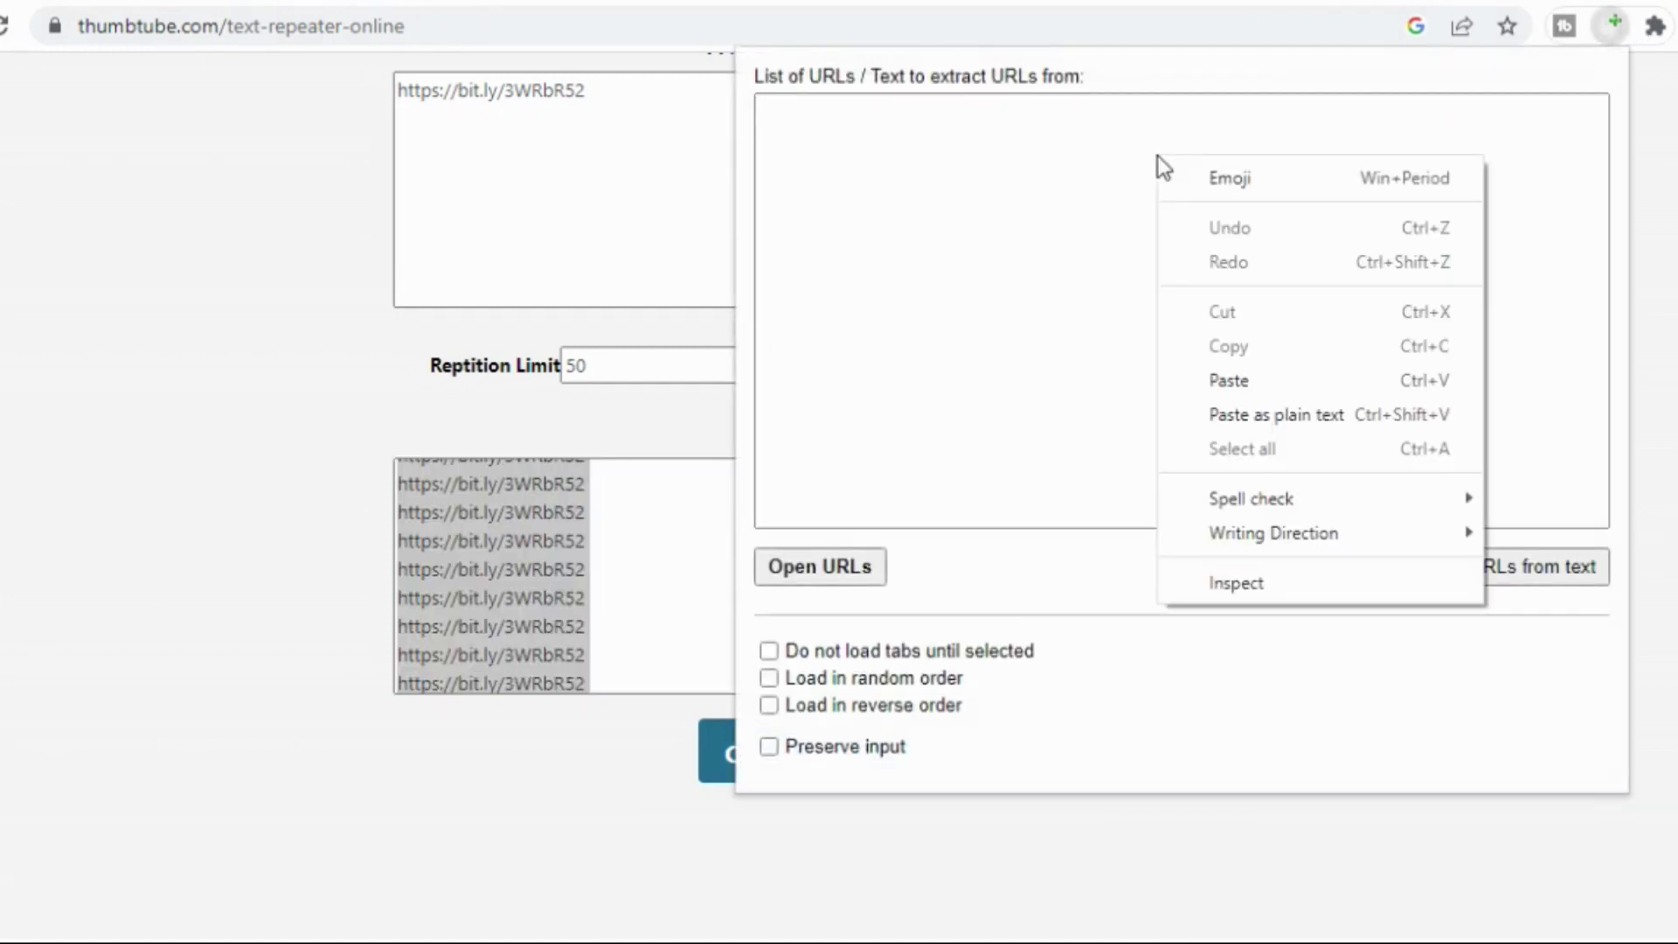
pyautogui.click(1289, 384)
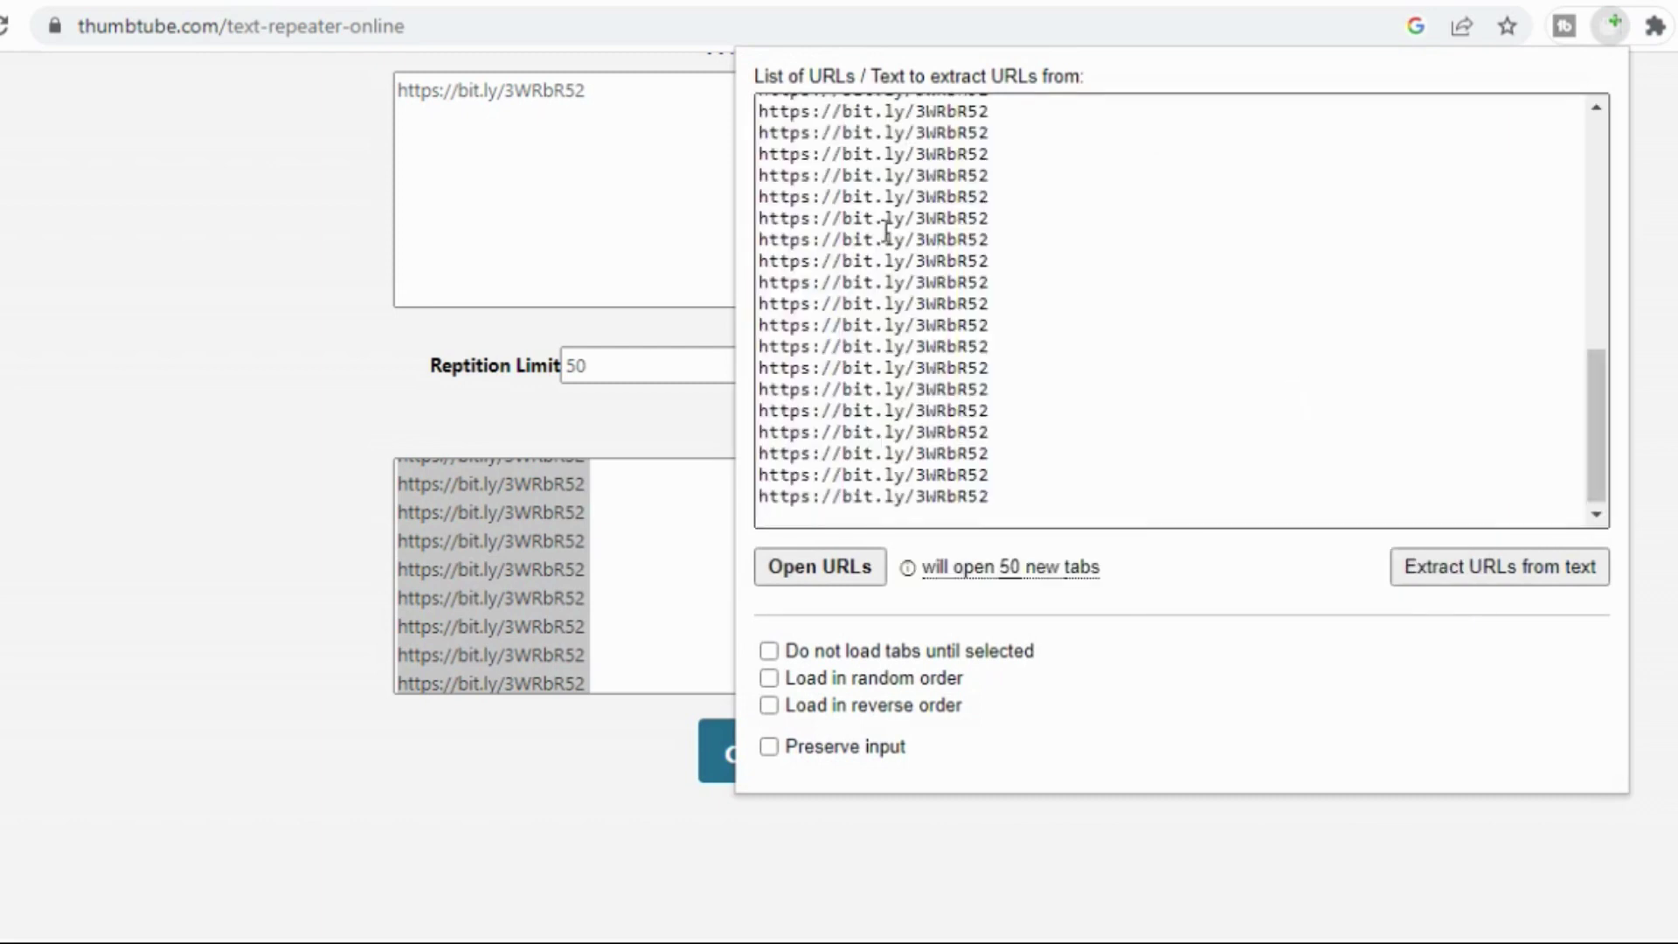
pyautogui.click(828, 570)
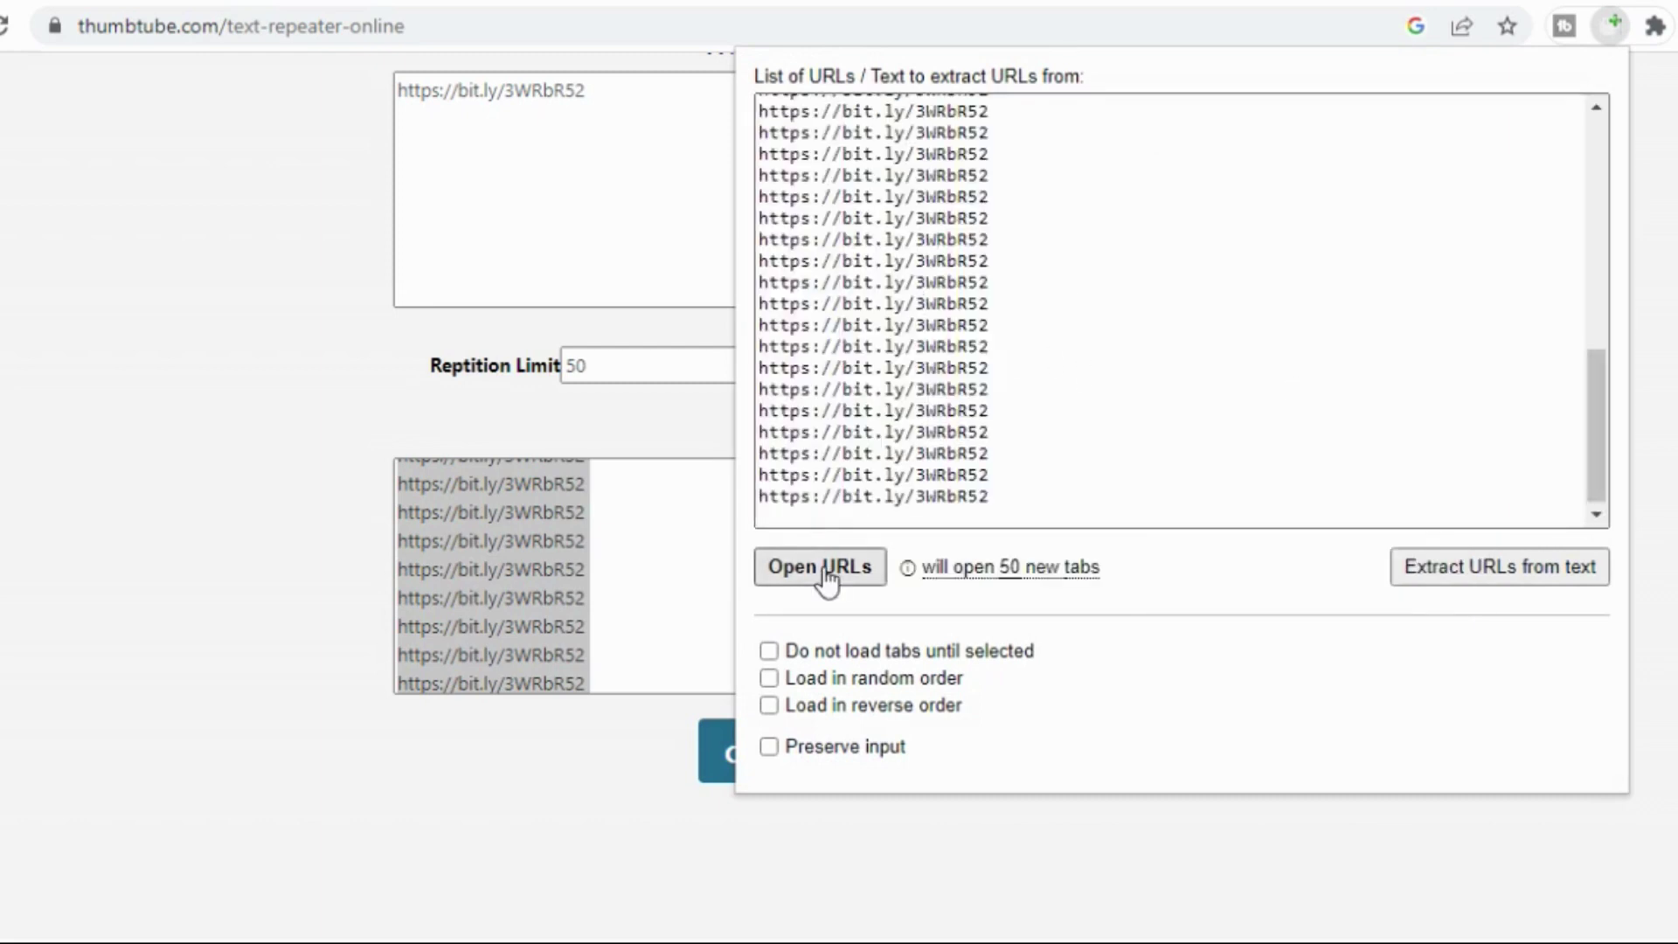
pyautogui.click(824, 572)
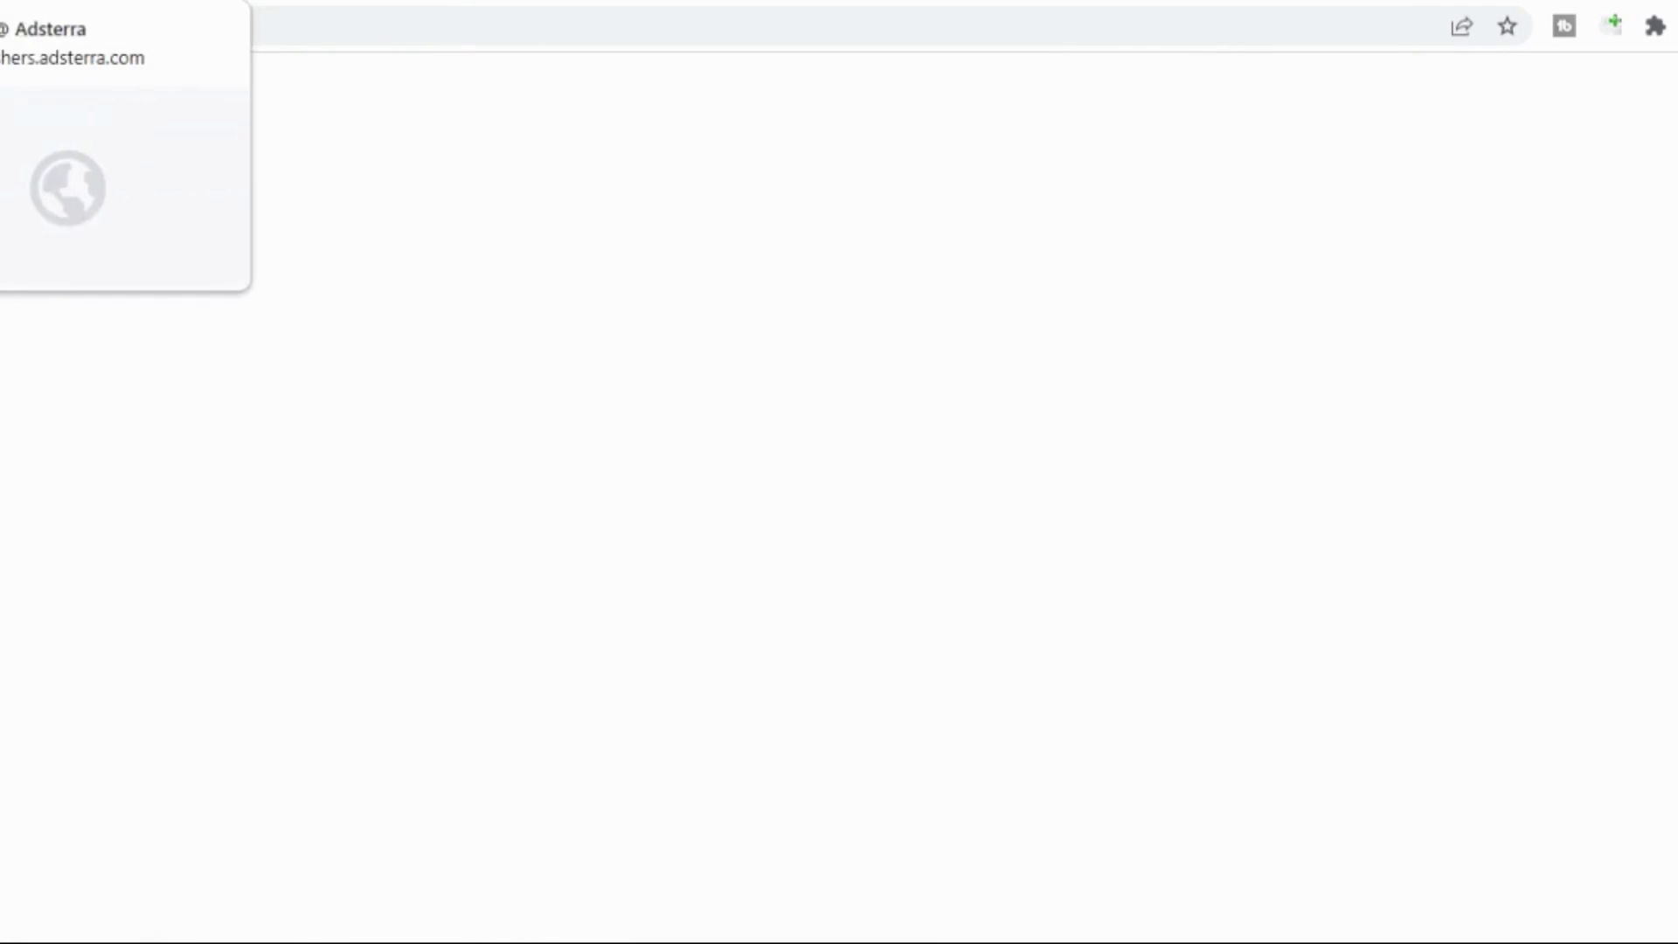
# Step: Examine the ad pages loading in the newly opened tabs, including wsecurely, 1xBet and linksforfree, and check Adsterra's direct links page
pyautogui.click(9, 1)
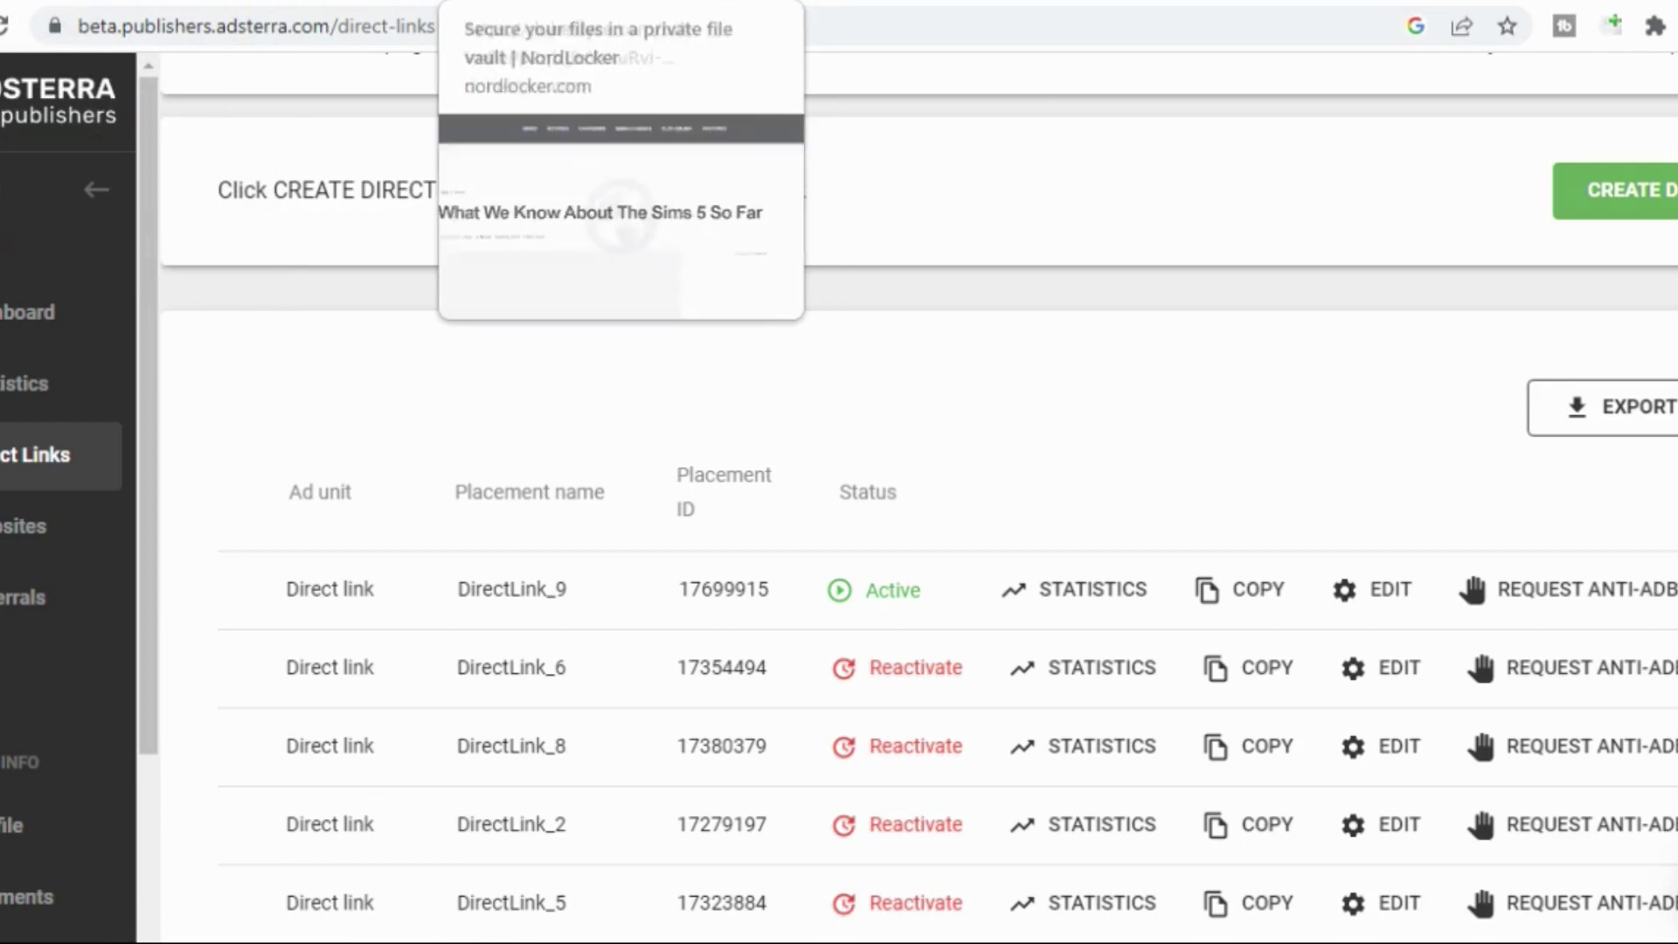
pyautogui.click(601, 2)
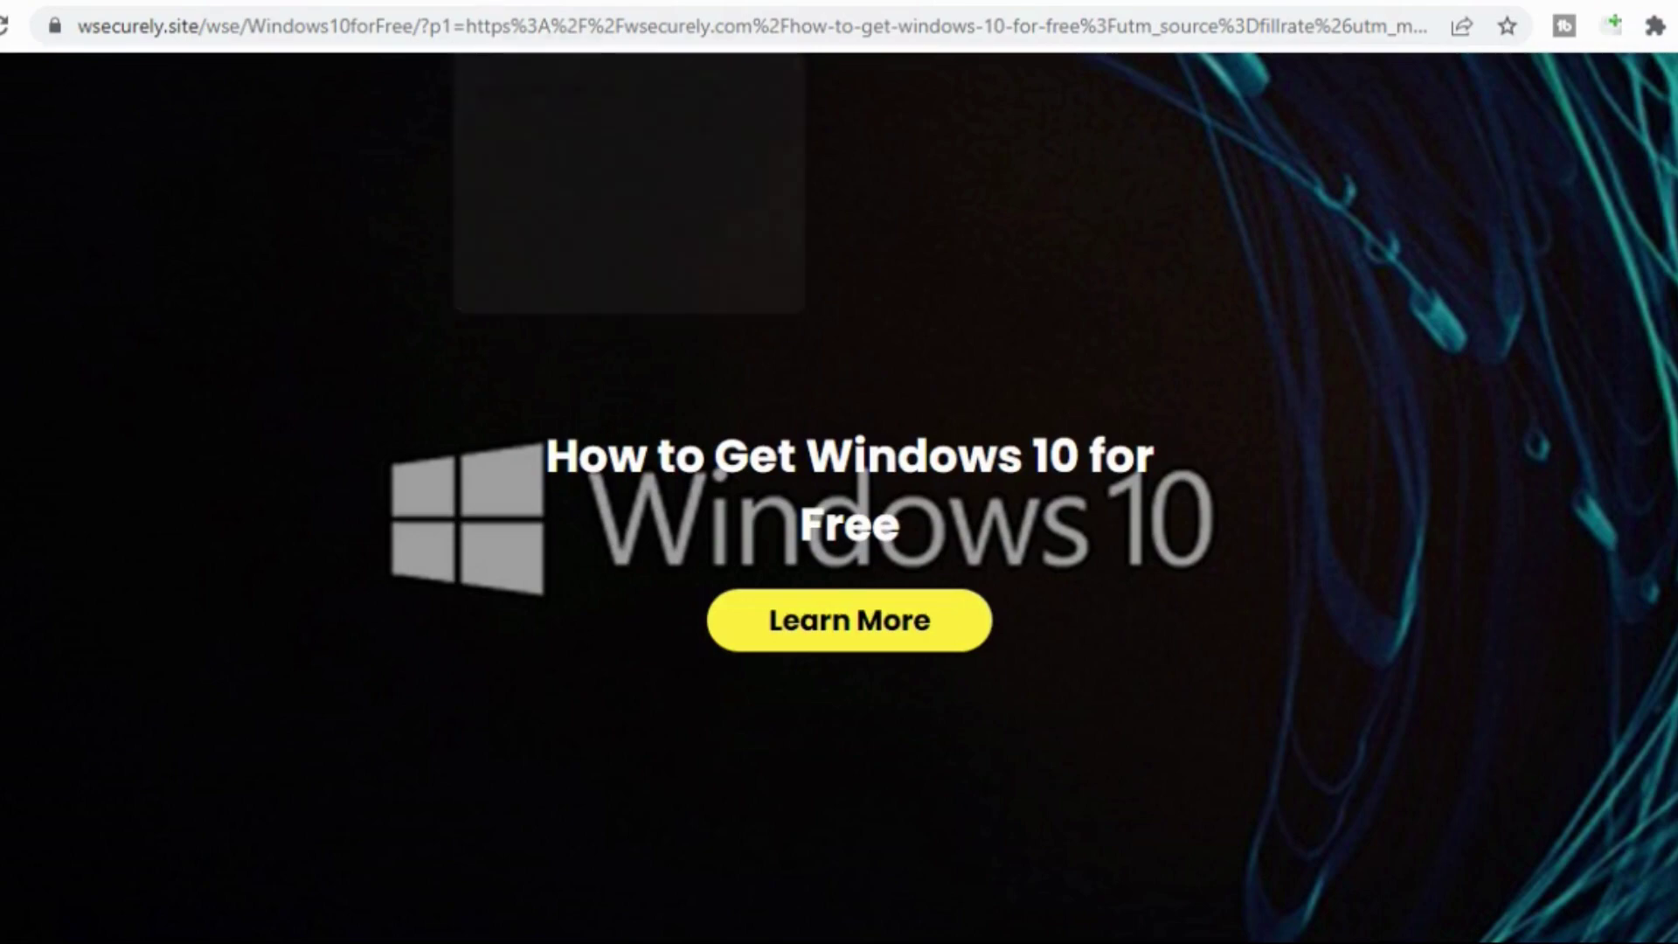
pyautogui.click(492, 2)
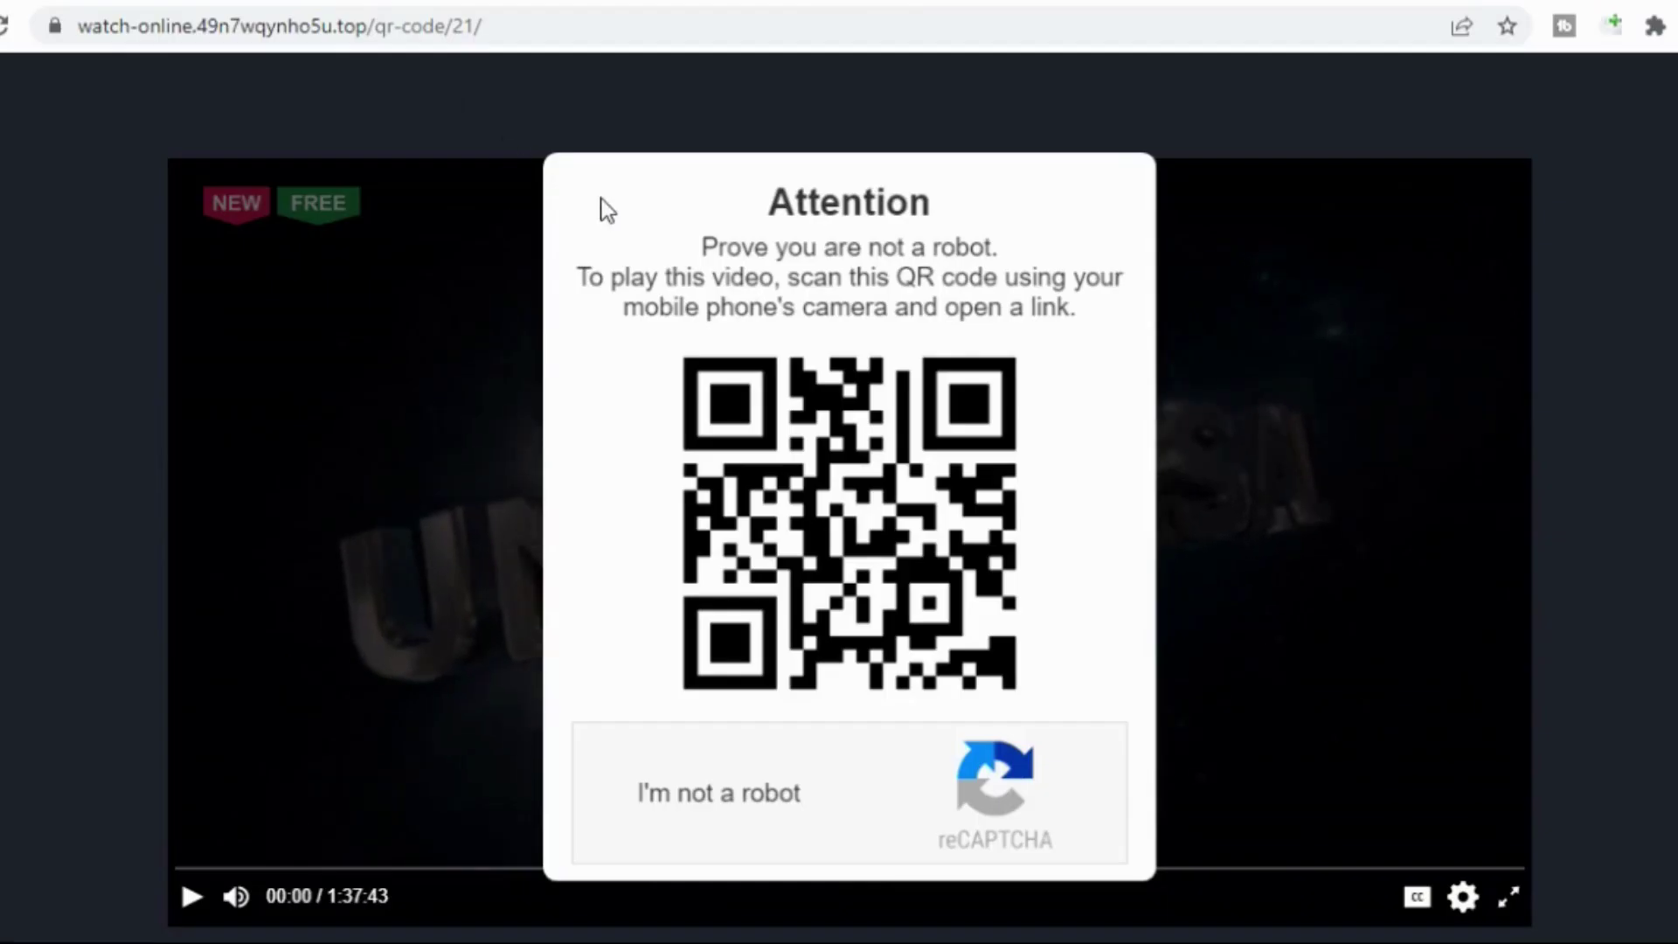
pyautogui.click(305, 1)
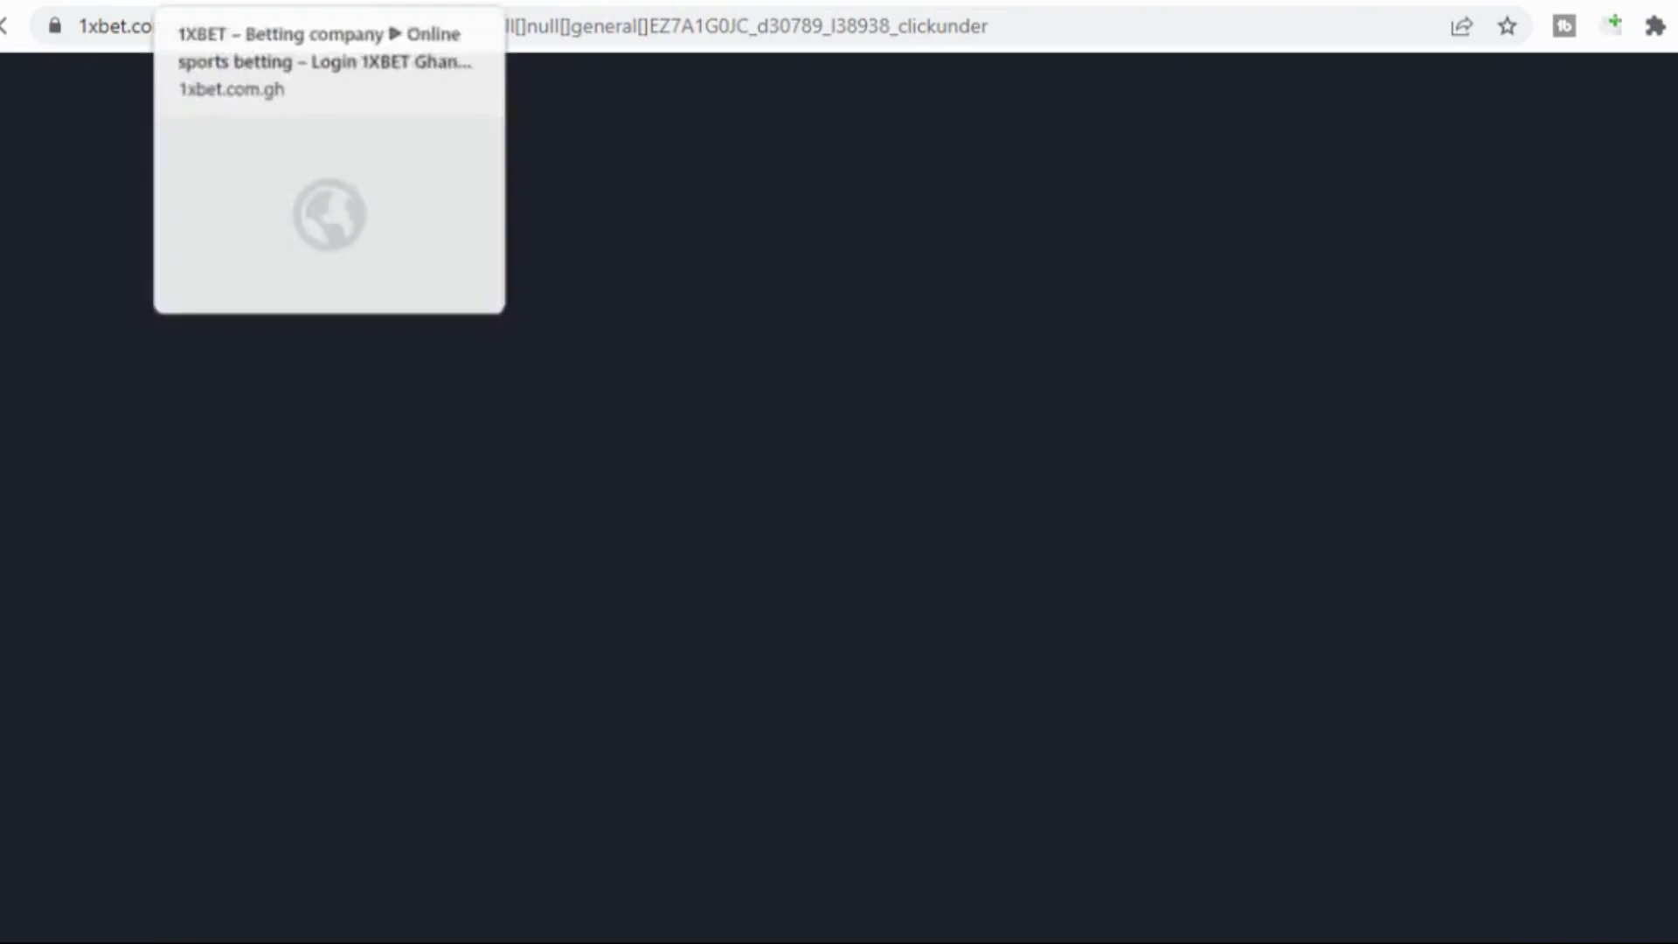
pyautogui.click(219, 1)
pyautogui.click(79, 1)
pyautogui.click(617, 2)
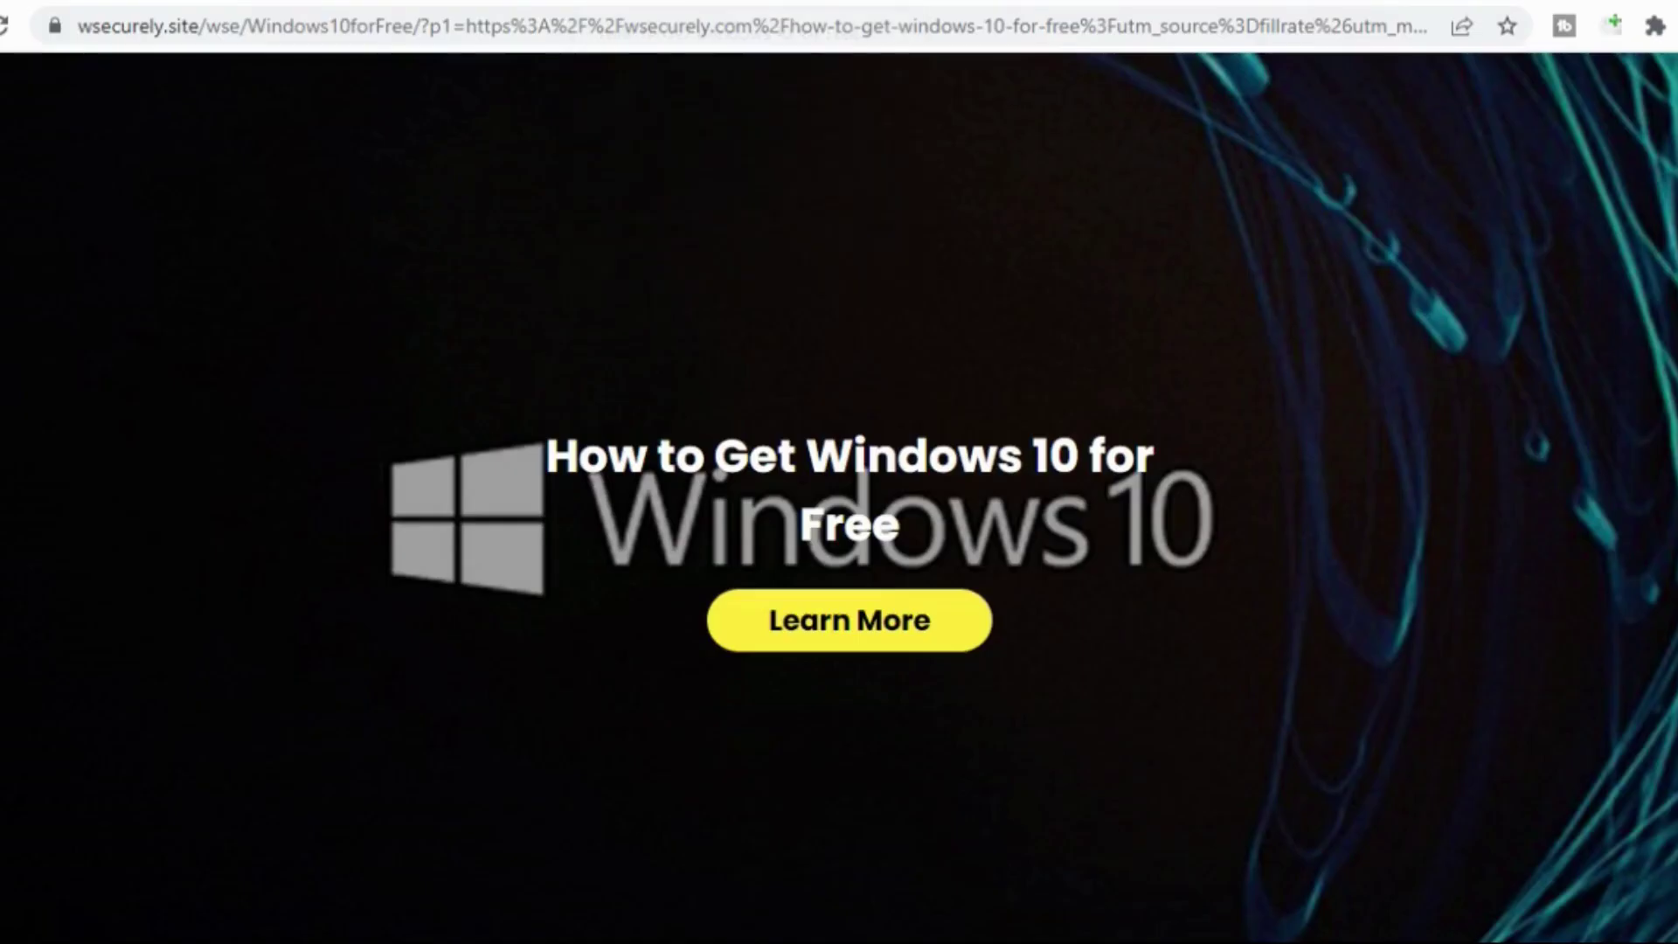
pyautogui.click(560, 2)
pyautogui.click(437, 1)
pyautogui.click(174, 2)
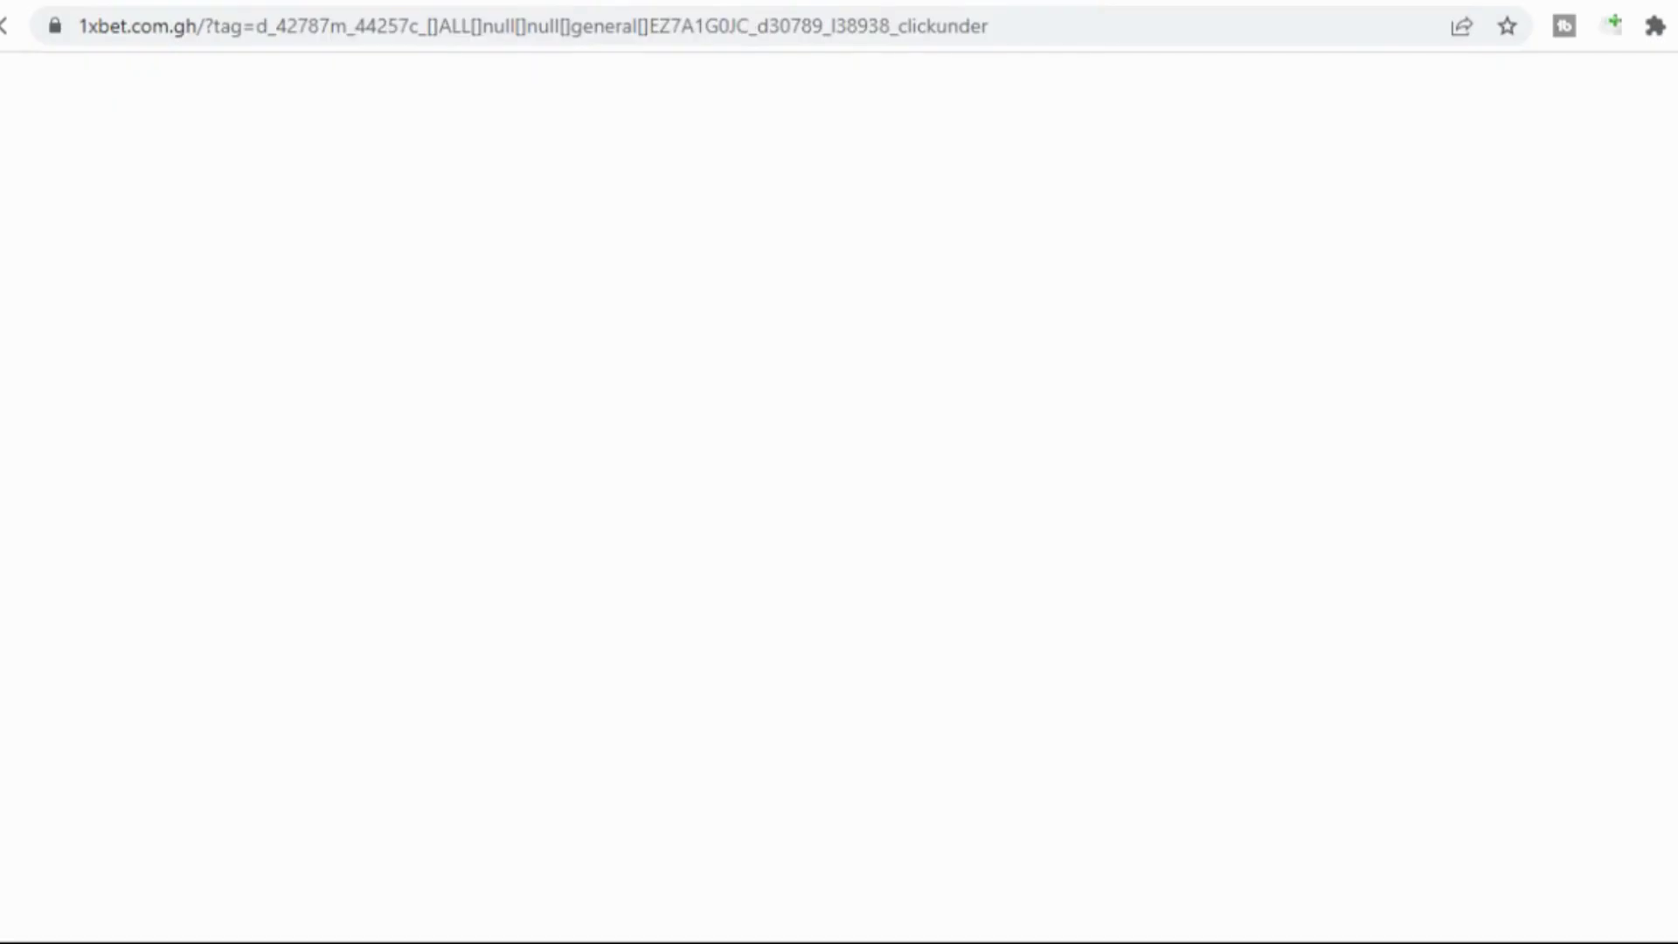
pyautogui.click(219, 1)
pyautogui.click(80, 2)
pyautogui.click(175, 2)
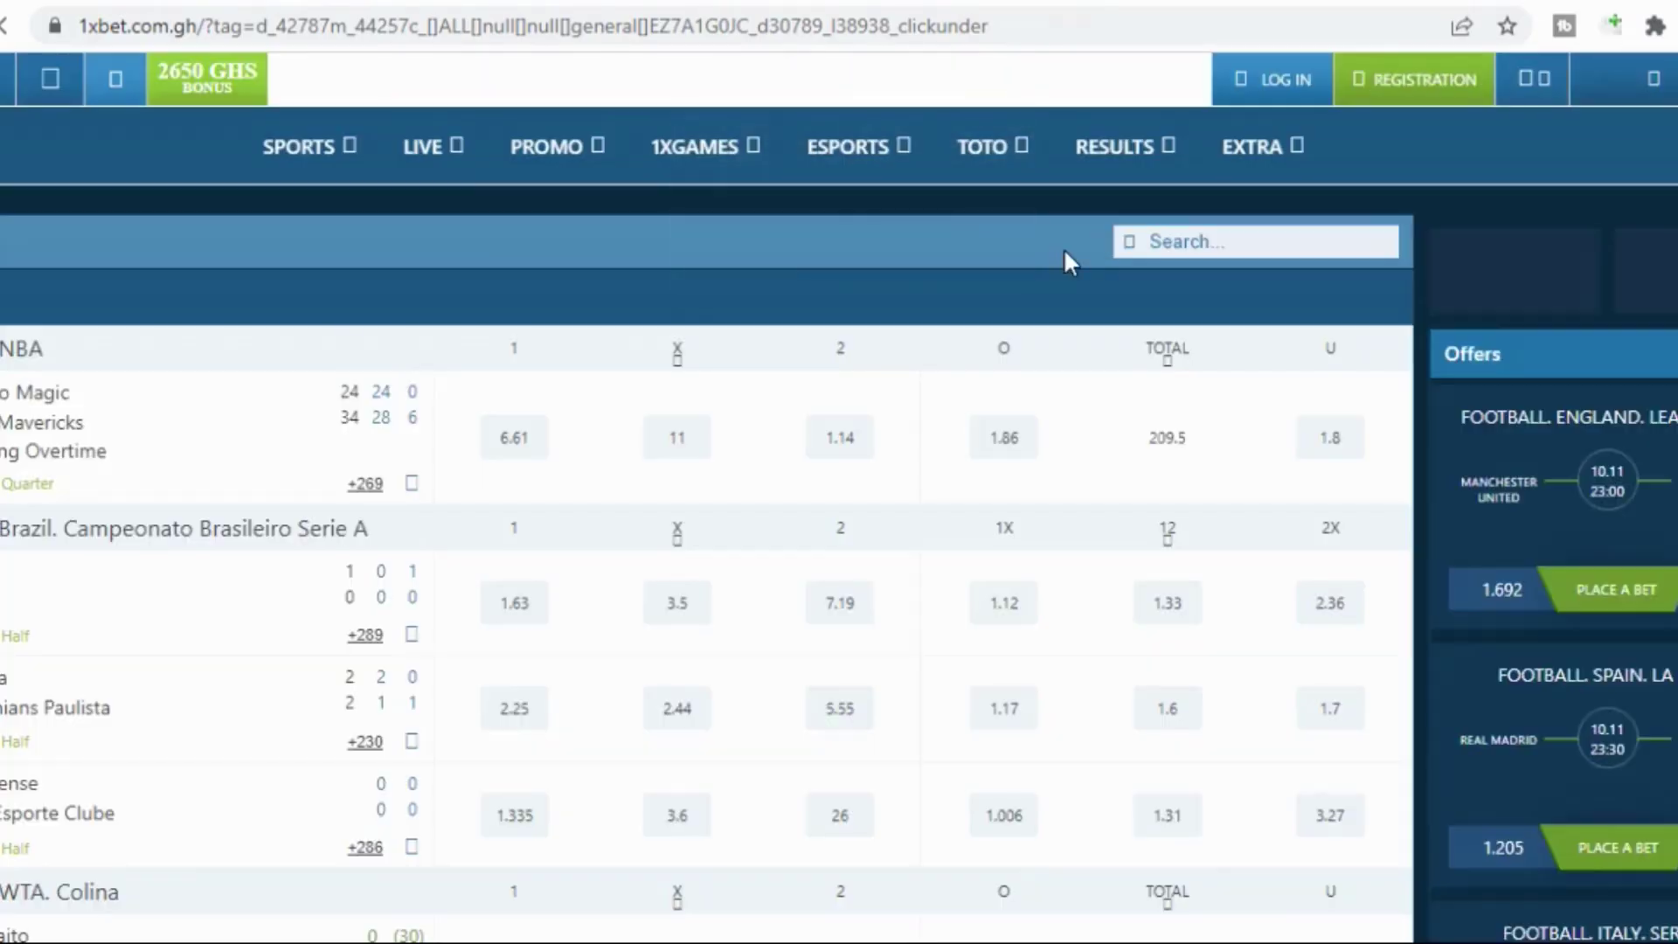
pyautogui.click(1510, 2)
pyautogui.click(978, 1)
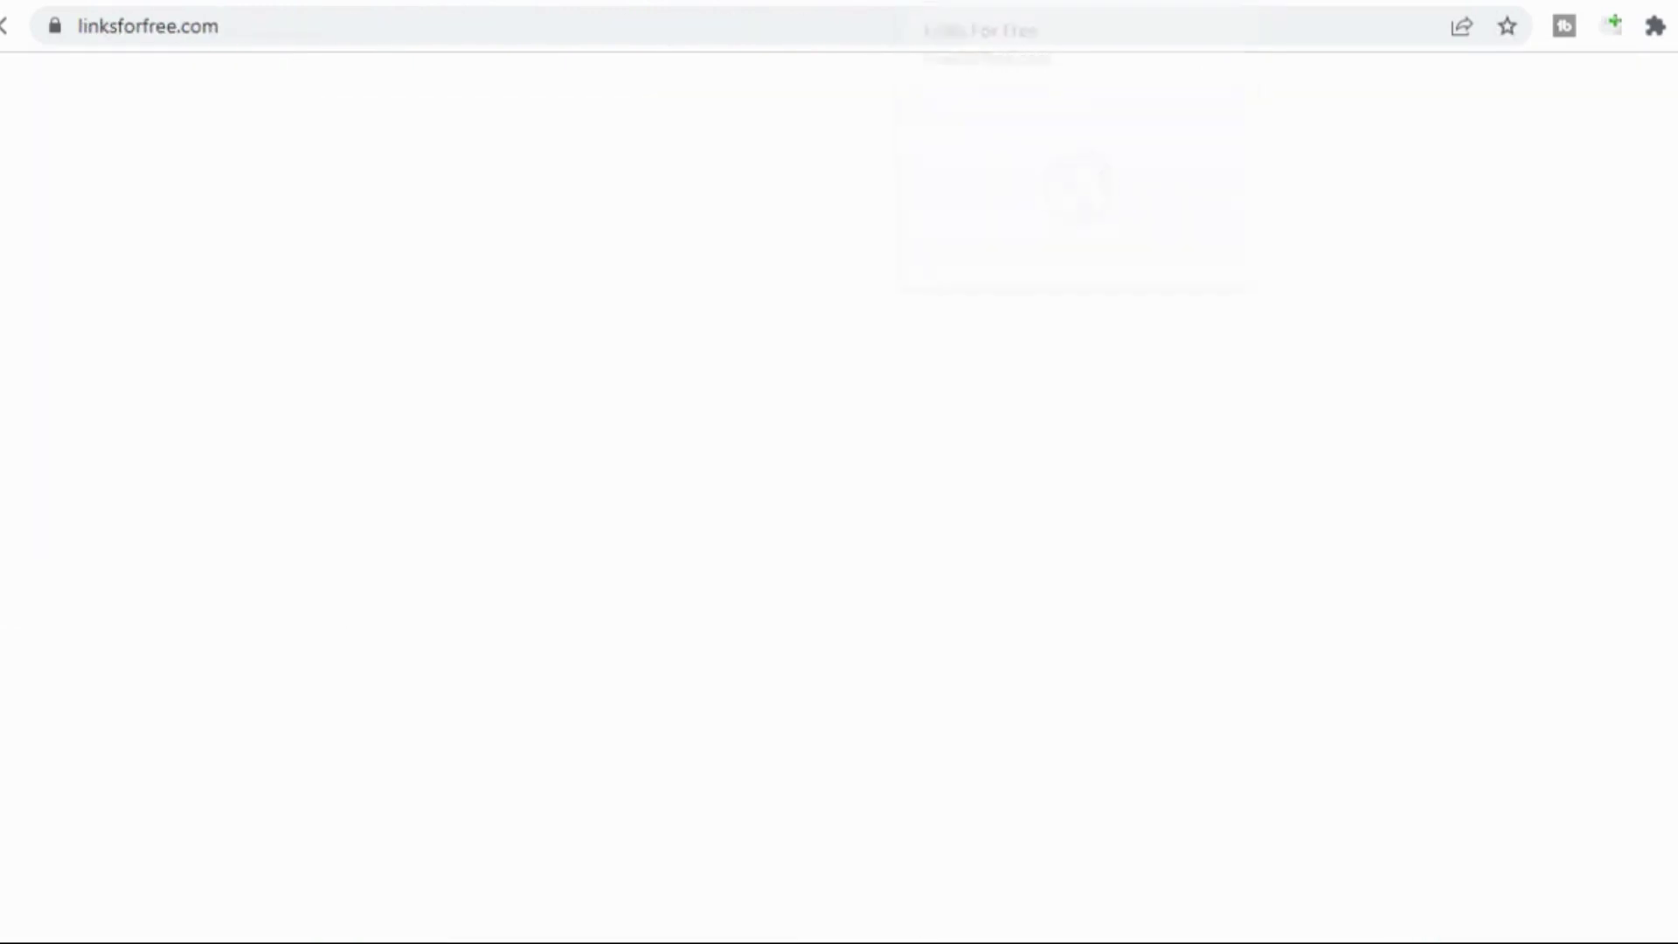
pyautogui.click(377, 2)
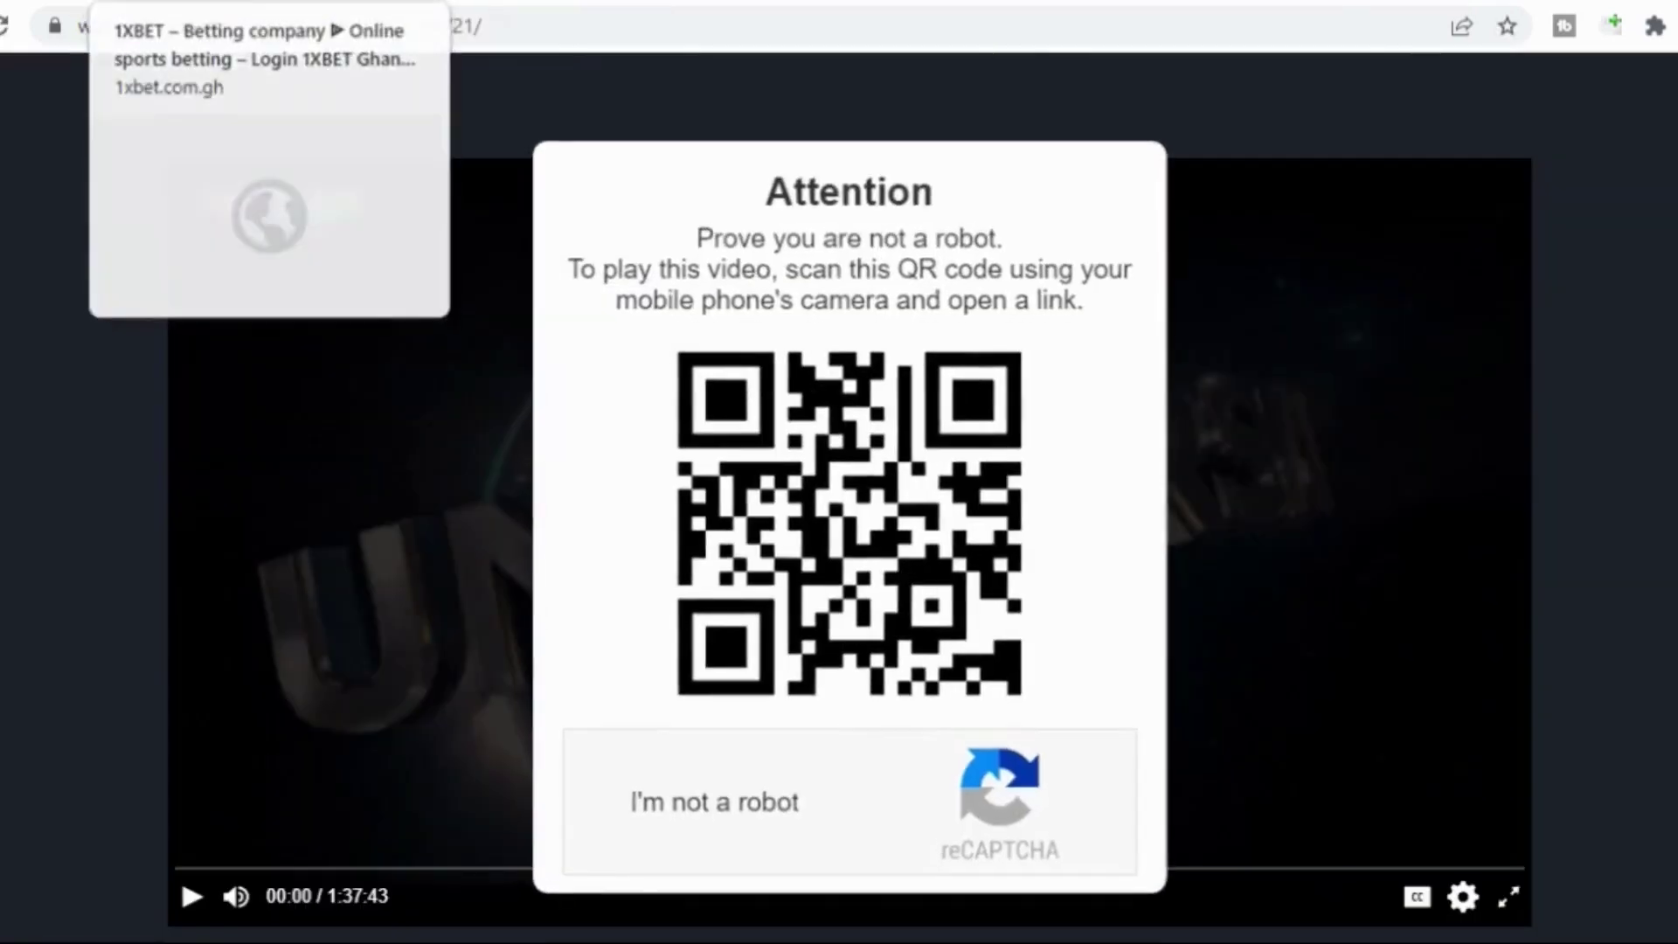
pyautogui.click(201, 2)
pyautogui.hotkey('ctrl', 'w')
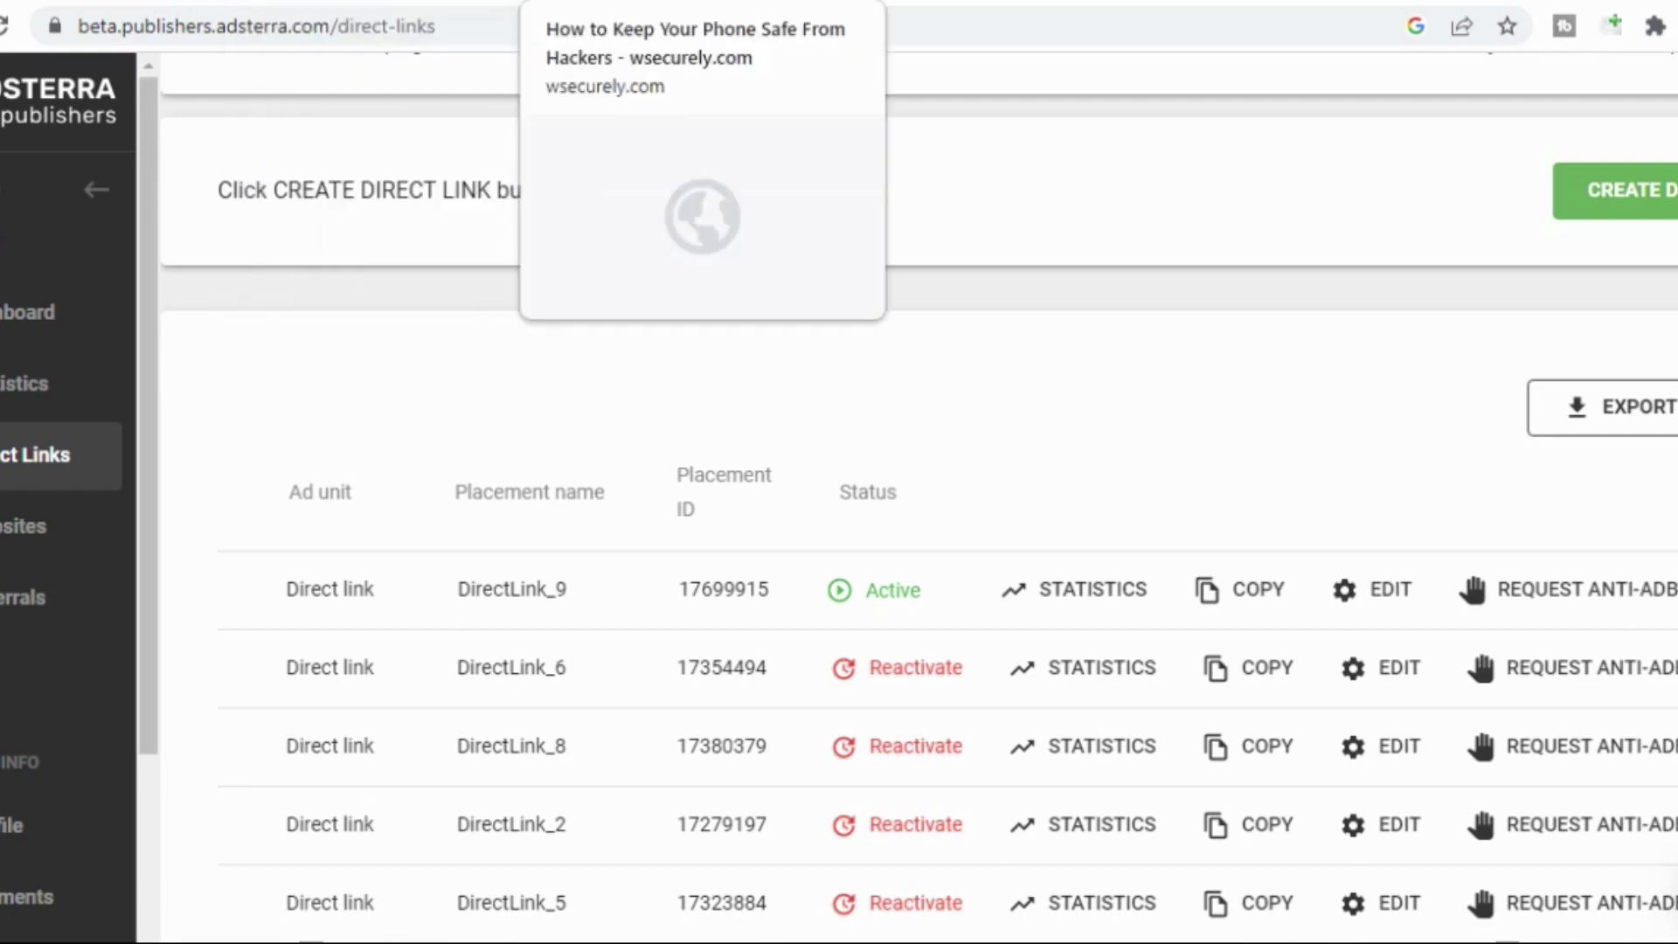
pyautogui.click(900, 2)
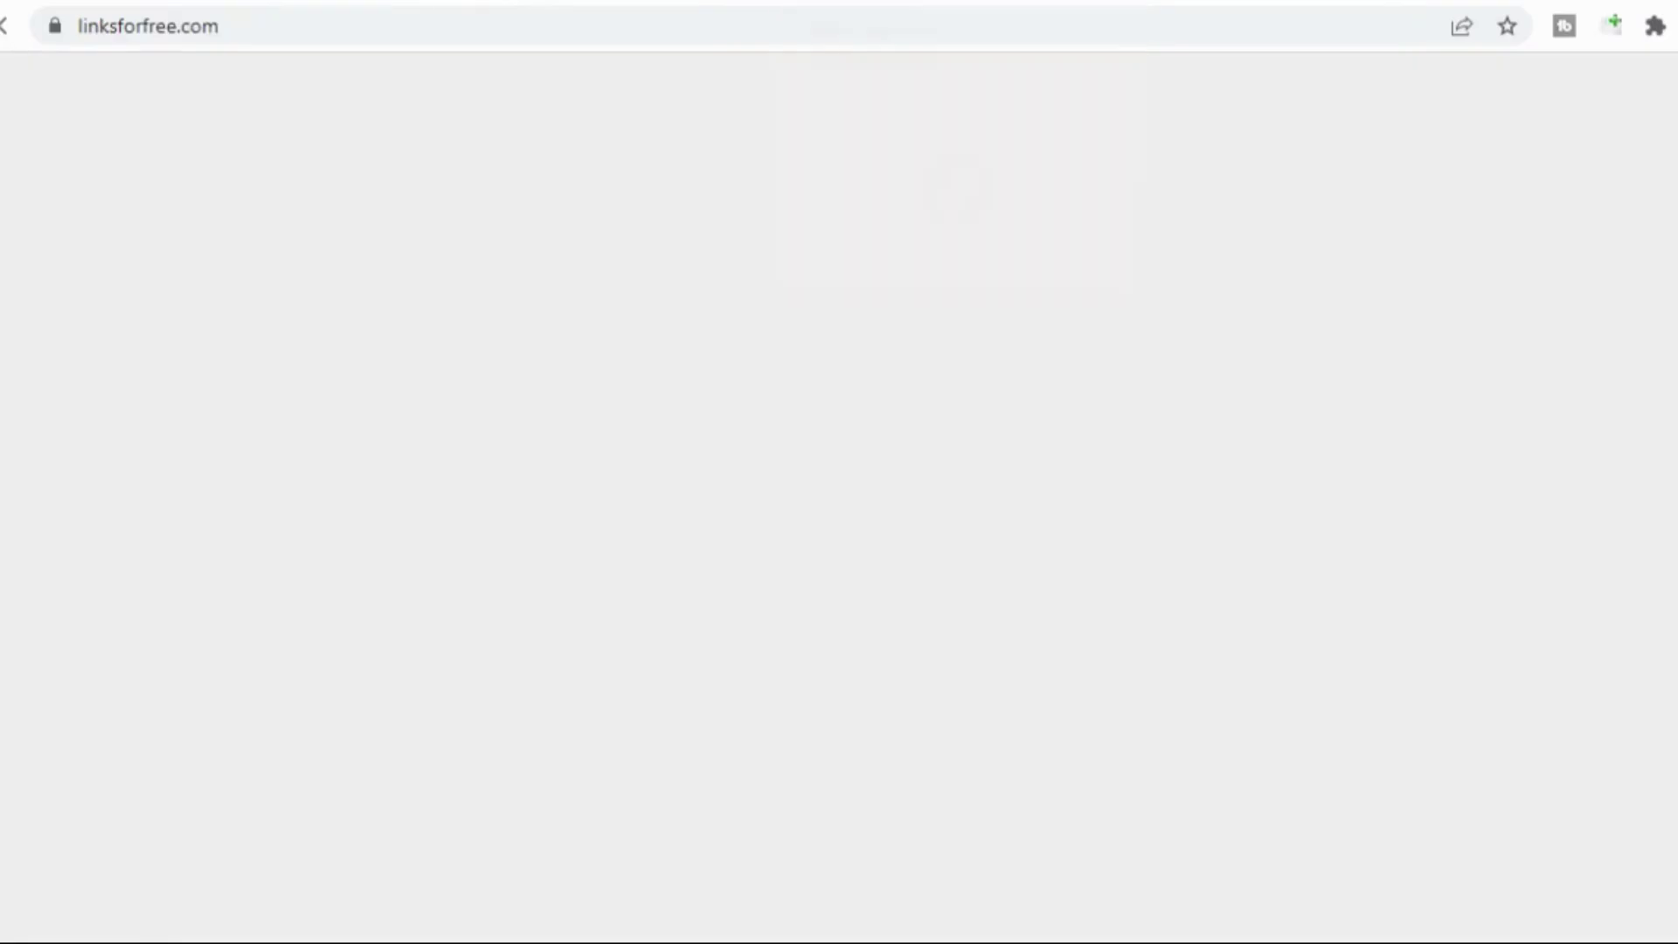